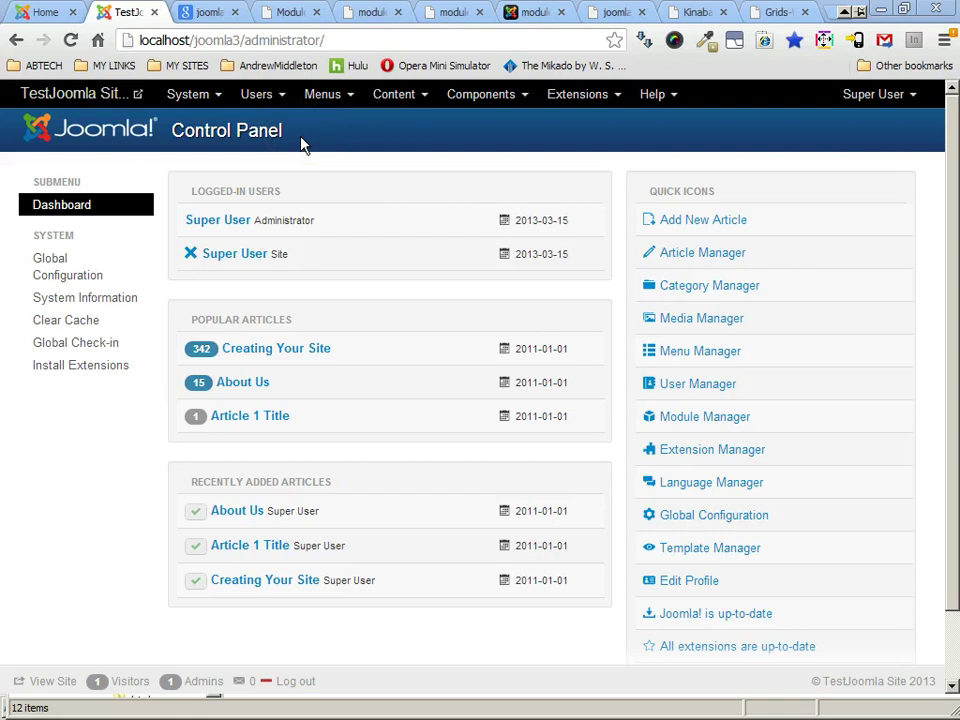
{"action": "left_click", "coordinate": [88, 138]}
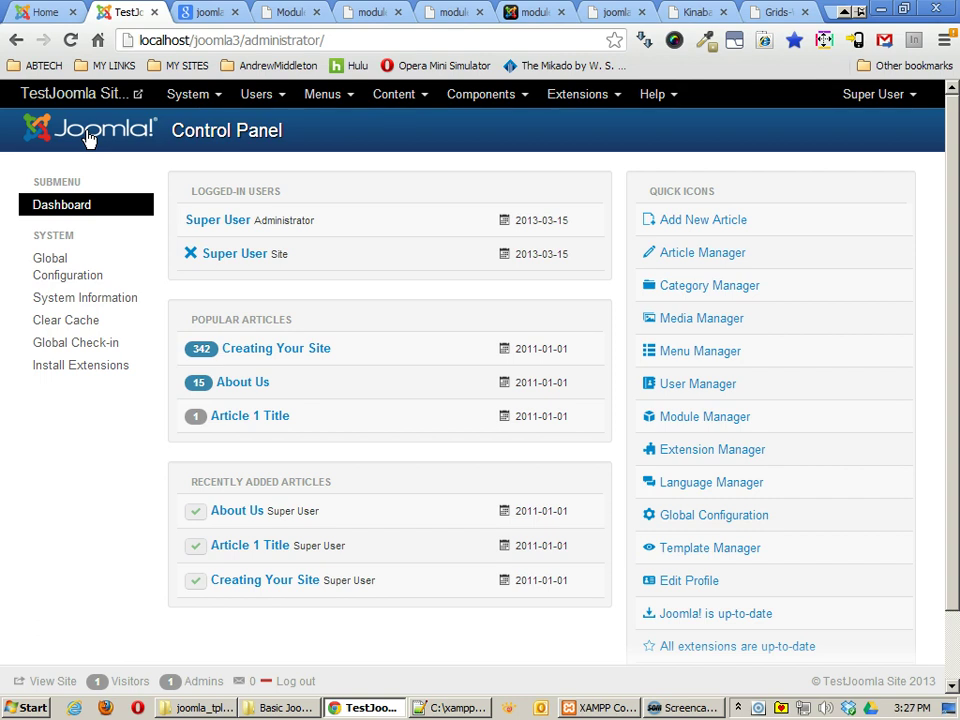
{"action": "left_click", "coordinate": [395, 99]}
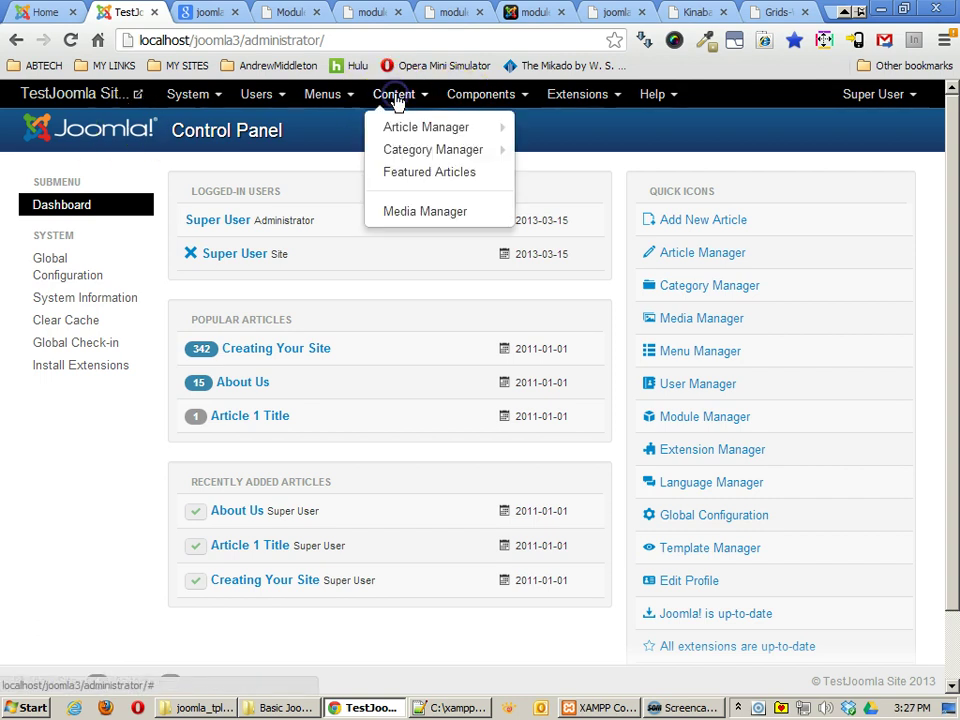
{"action": "left_click", "coordinate": [476, 96]}
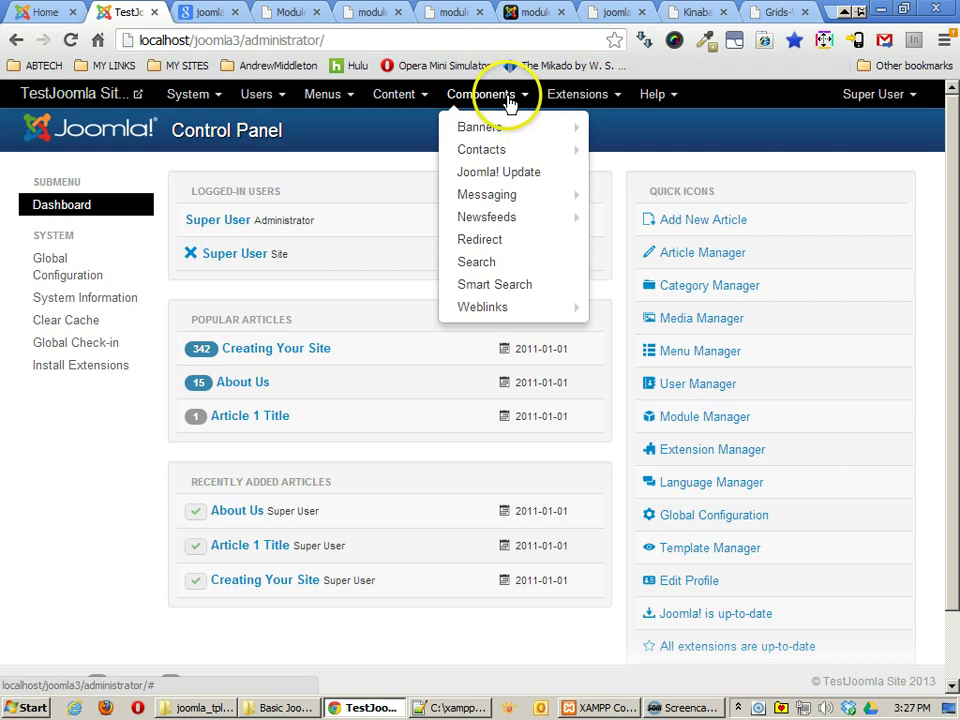
{"action": "left_click", "coordinate": [606, 100]}
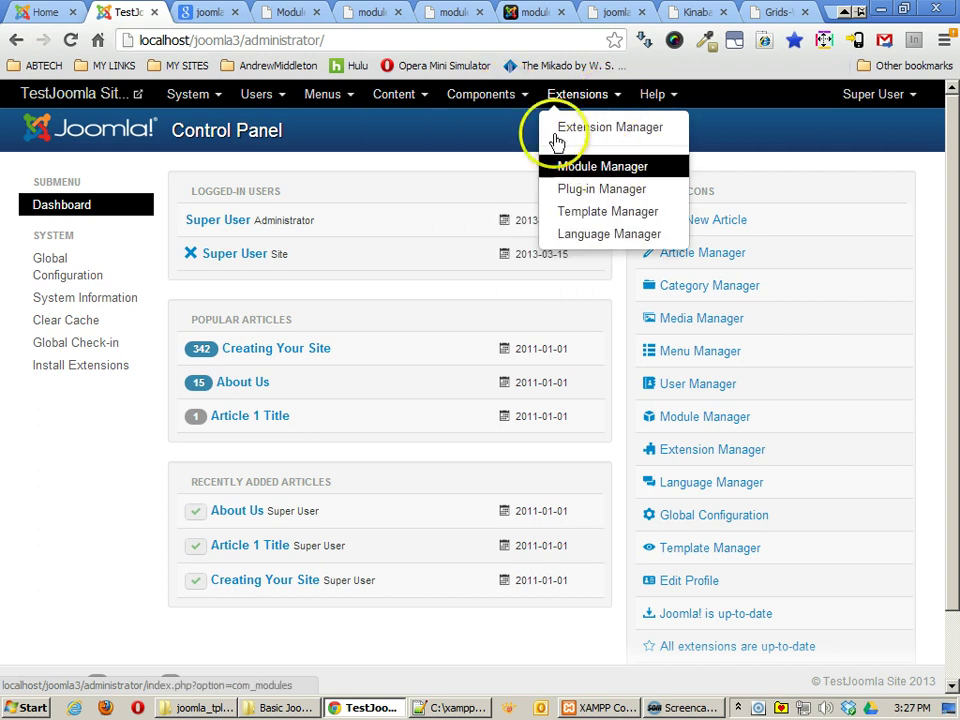
{"action": "left_click", "coordinate": [408, 96]}
{"action": "mouse_move", "coordinate": [410, 140]}
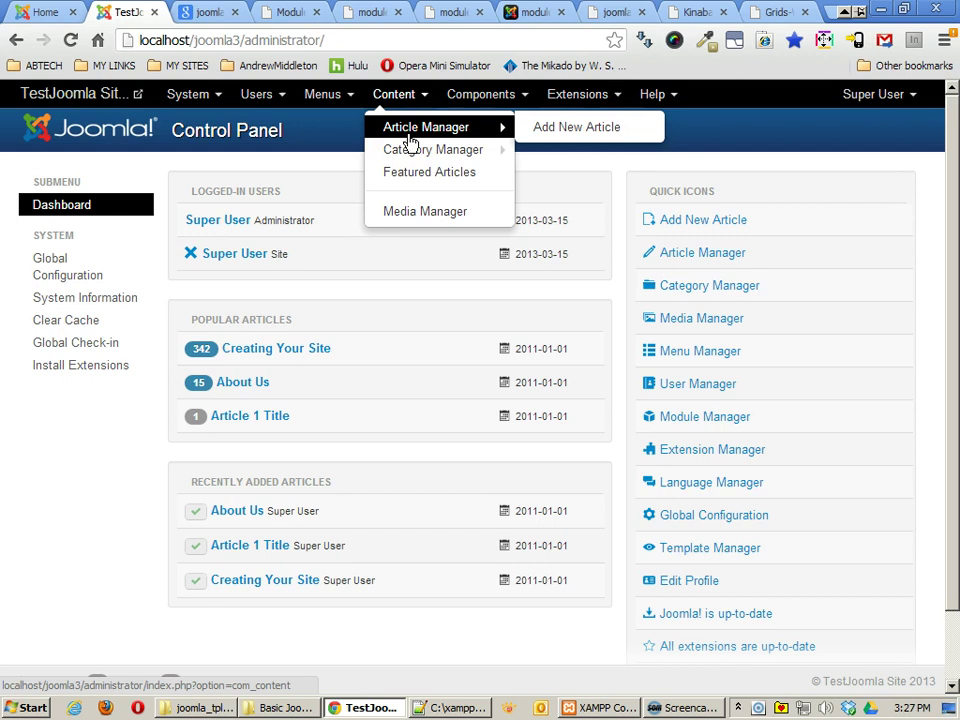
{"action": "left_click", "coordinate": [482, 96]}
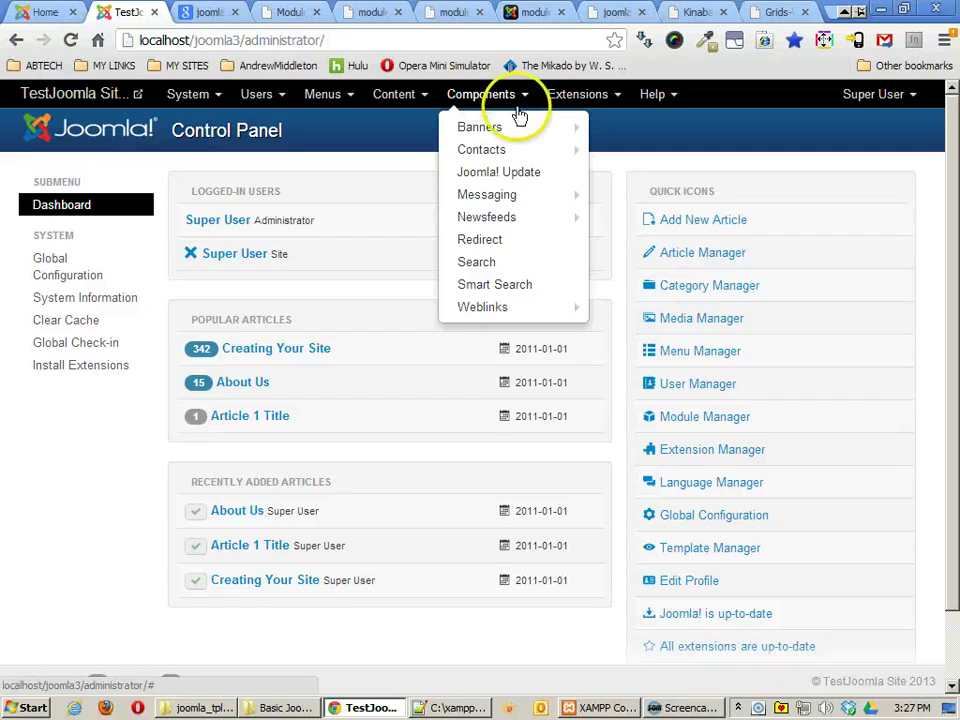
Step: Open the Module Manager and examine the positions assigned to the site modules, including the Footer module's
{"action": "left_click", "coordinate": [566, 94]}
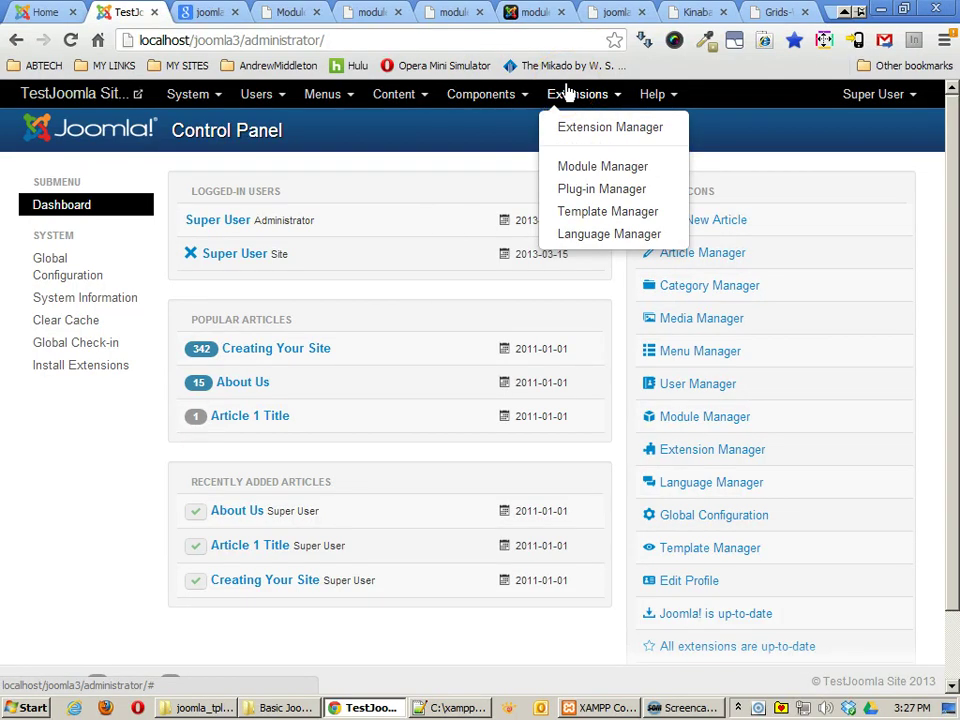
{"action": "left_click", "coordinate": [612, 170]}
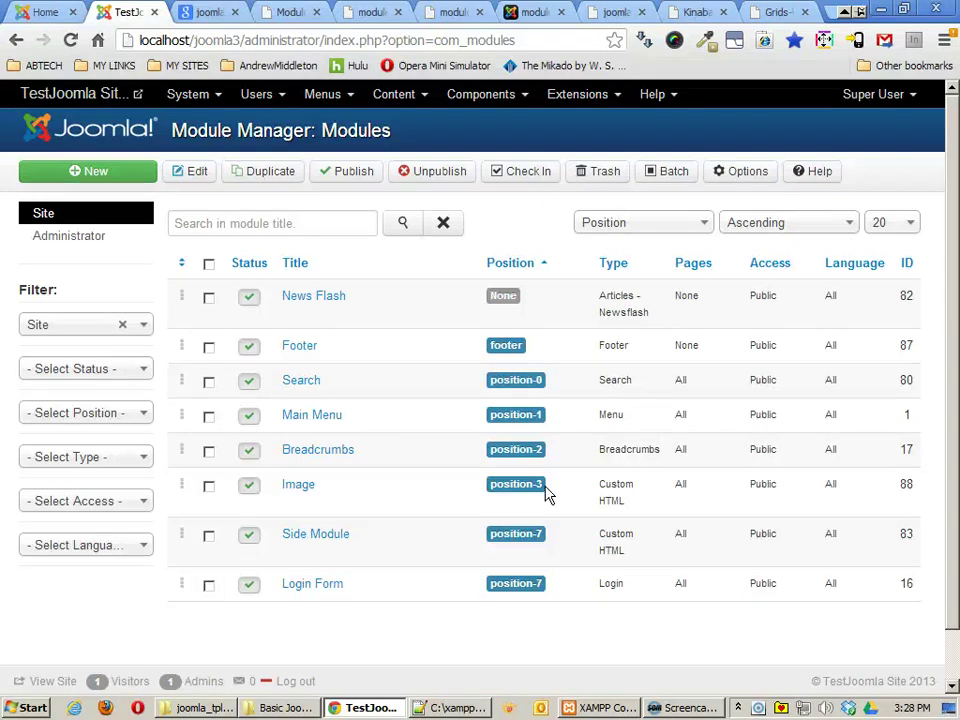
{"action": "double_click", "coordinate": [506, 344]}
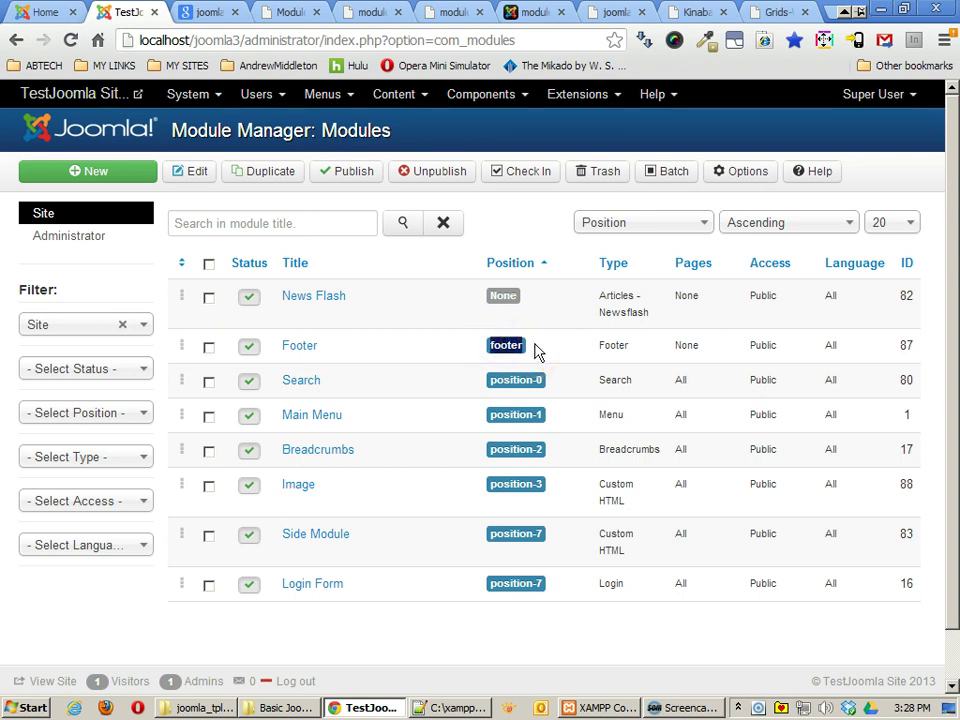
Step: Look over the Google image results for "joomla module positions" up to the first row
{"action": "left_click", "coordinate": [210, 12]}
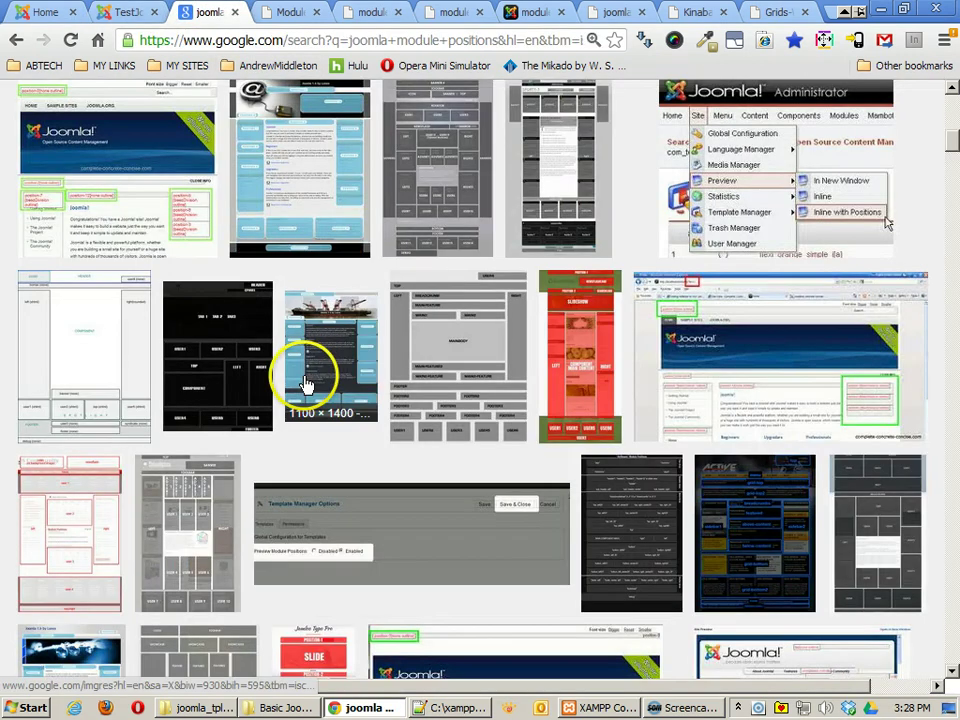
{"action": "scroll", "coordinate": [320, 432], "scroll_direction": "up", "scroll_amount": 5}
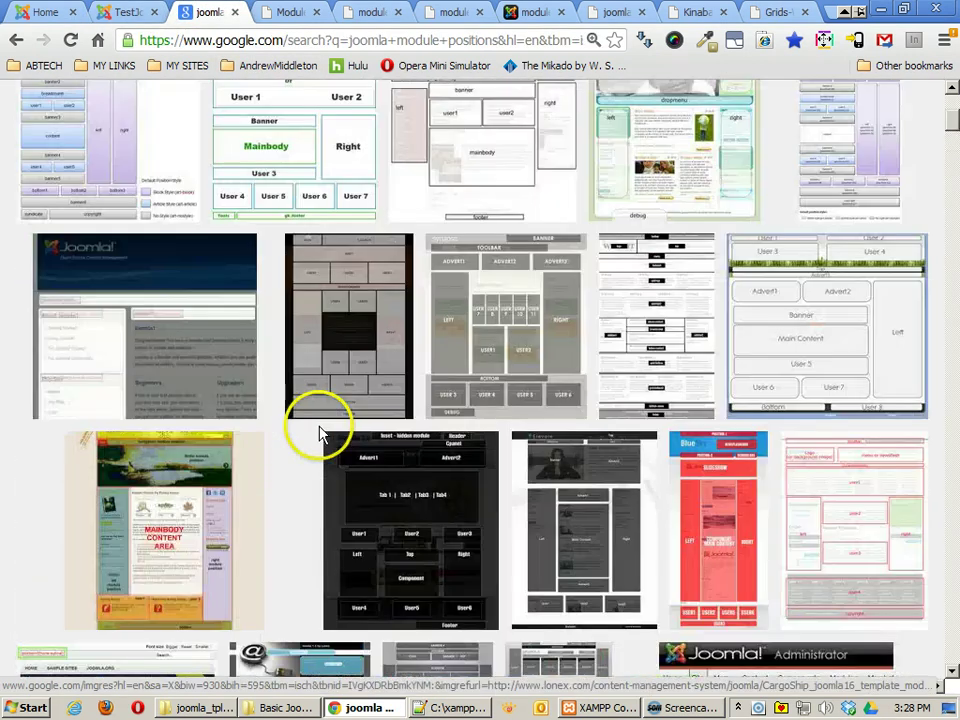
{"action": "scroll", "coordinate": [320, 432], "scroll_direction": "up", "scroll_amount": 4}
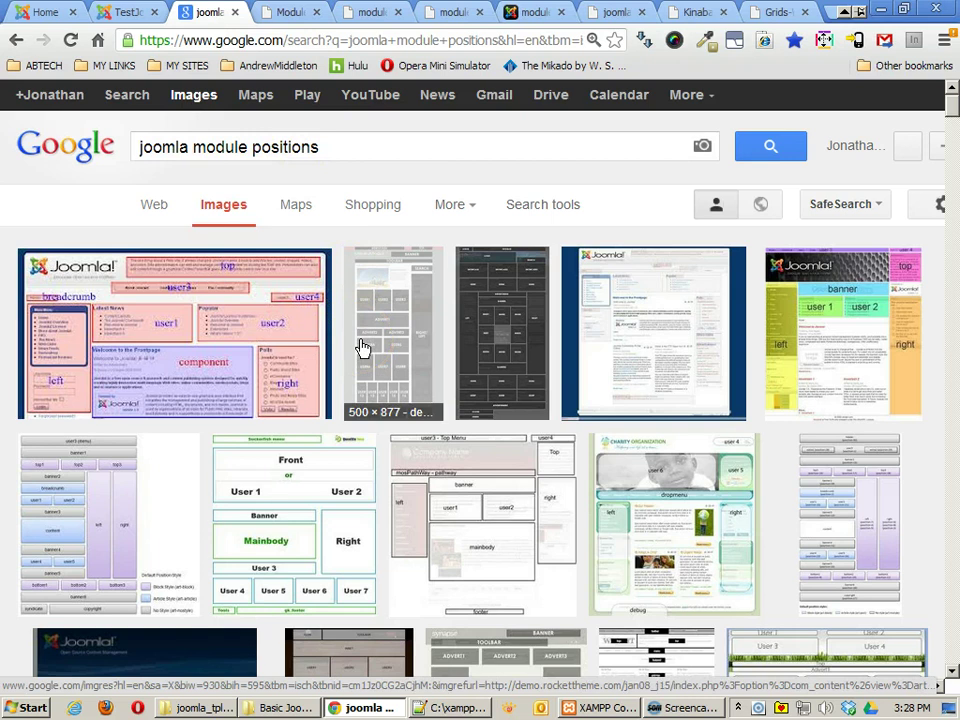
Step: Compare the module position map from docs.joomla.org with the full Joomlashack Ebusiness template map
{"action": "left_click", "coordinate": [281, 14]}
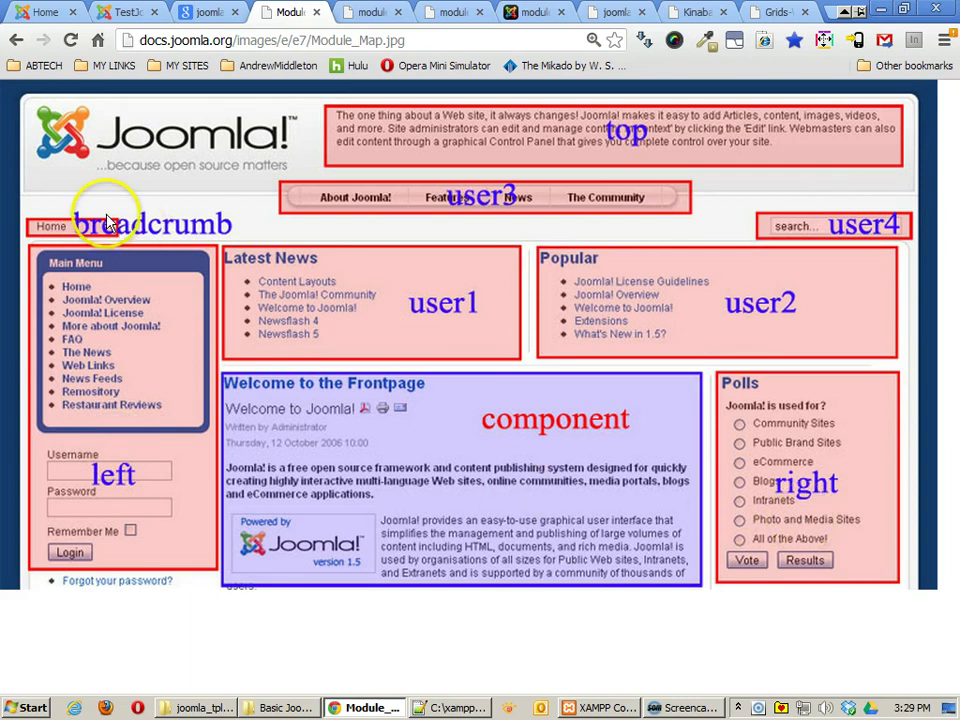
{"action": "left_click", "coordinate": [375, 12]}
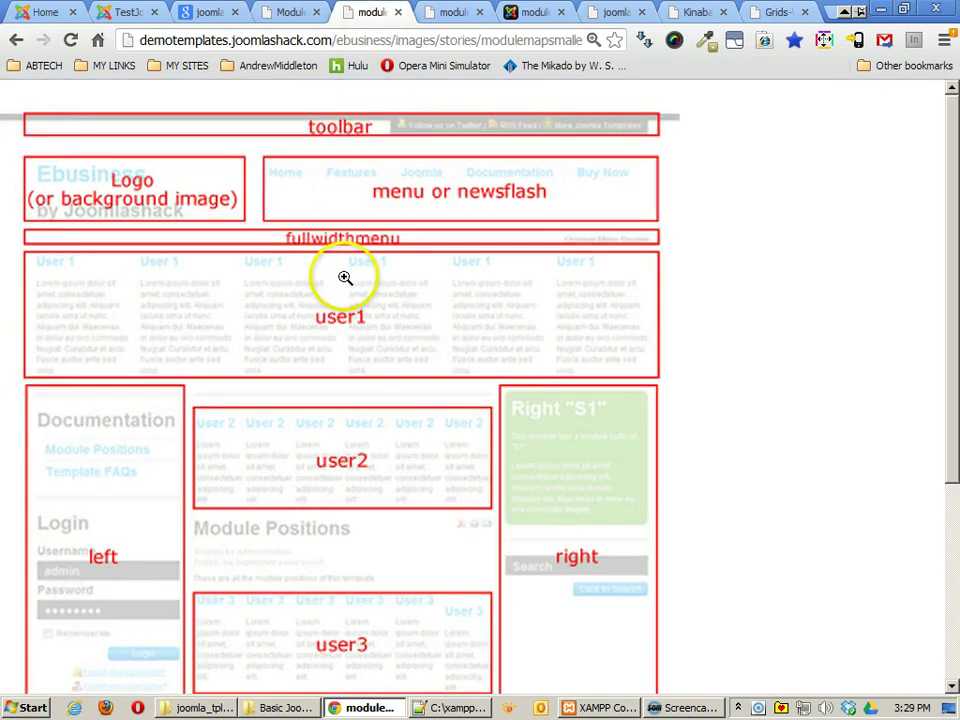
{"action": "left_click", "coordinate": [407, 387]}
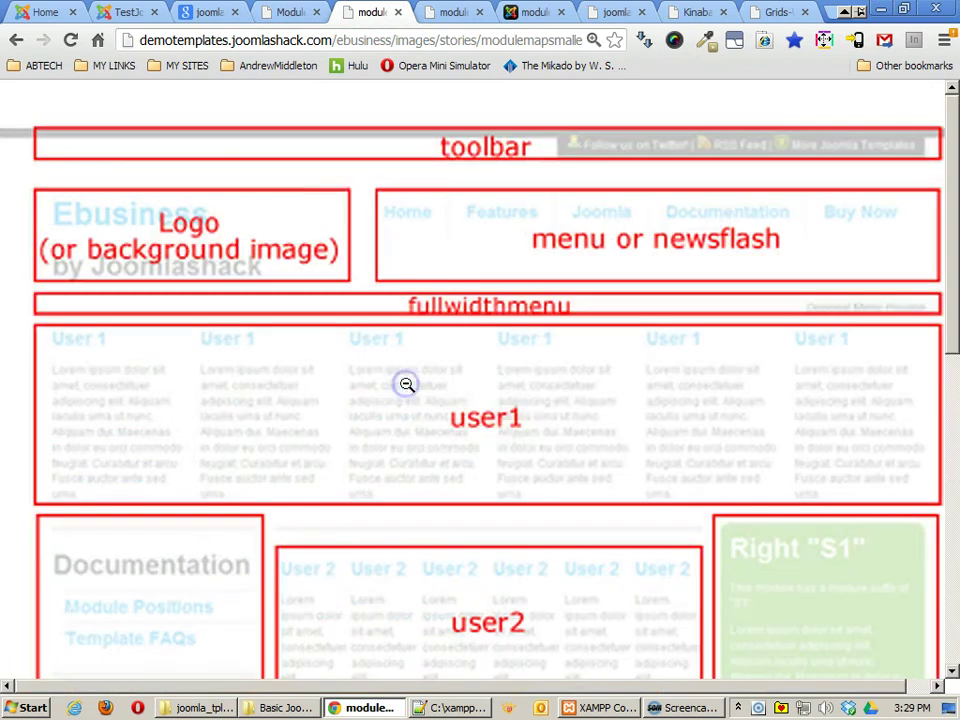
{"action": "scroll", "coordinate": [510, 403], "scroll_direction": "down", "scroll_amount": 5}
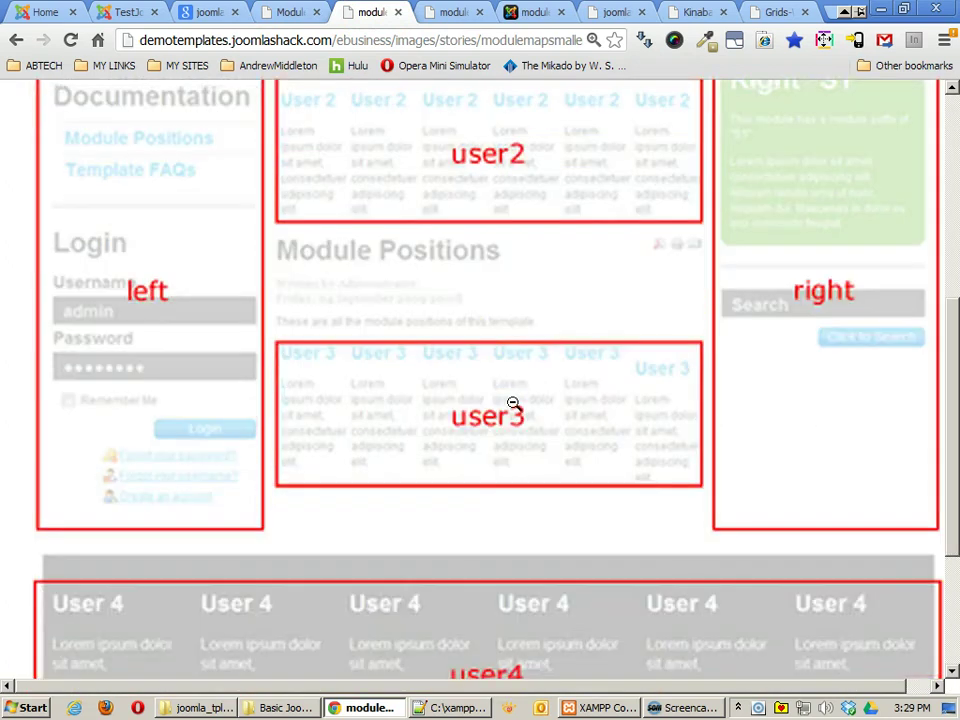
{"action": "scroll", "coordinate": [510, 403], "scroll_direction": "down", "scroll_amount": 3}
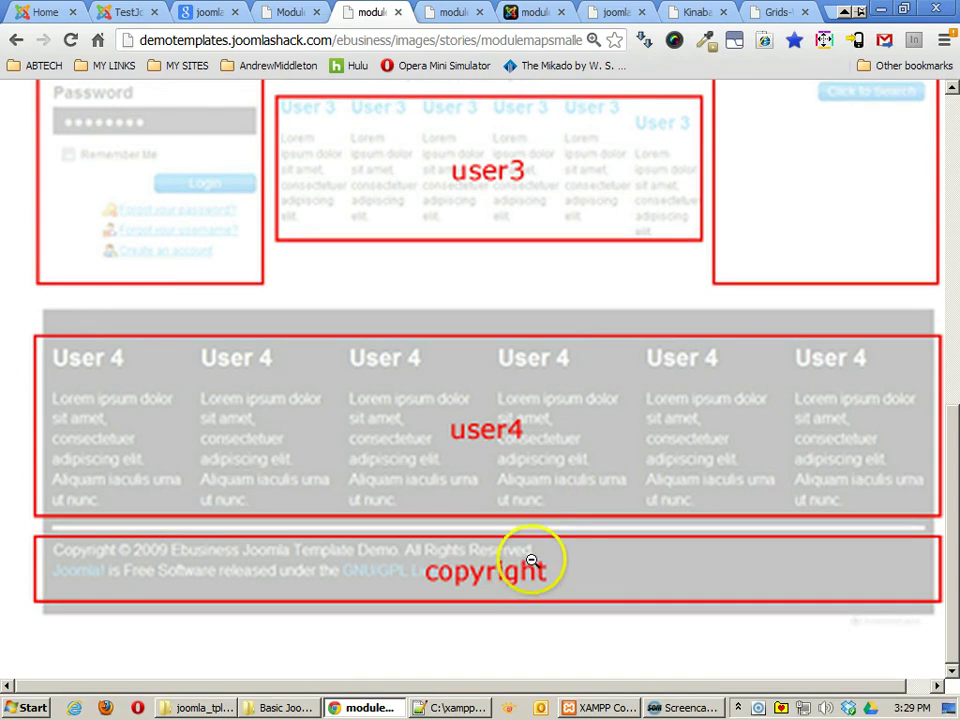
{"action": "left_click", "coordinate": [270, 14]}
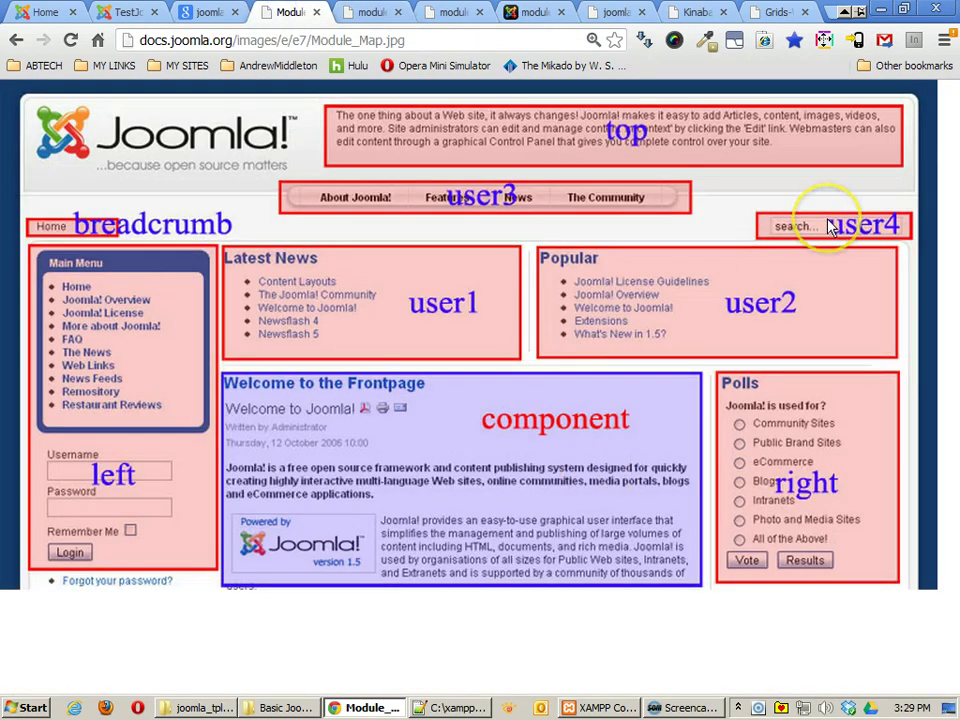
Step: Examine the module positions in the Charity Organization template map and the RocketTheme map down to its footer area
{"action": "left_click", "coordinate": [448, 13]}
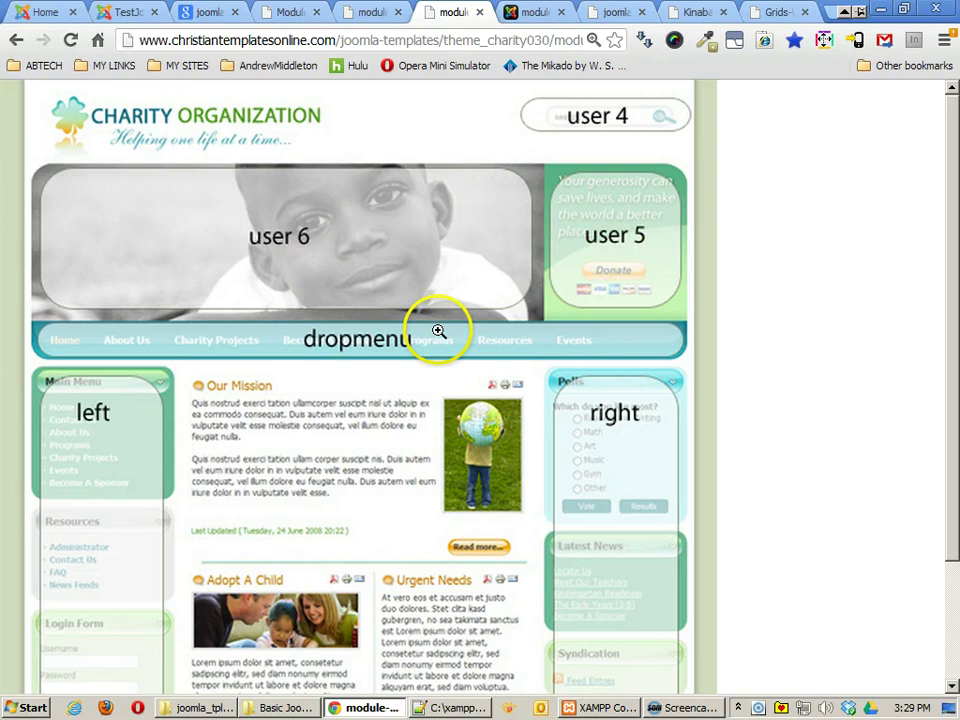
{"action": "left_click", "coordinate": [600, 442]}
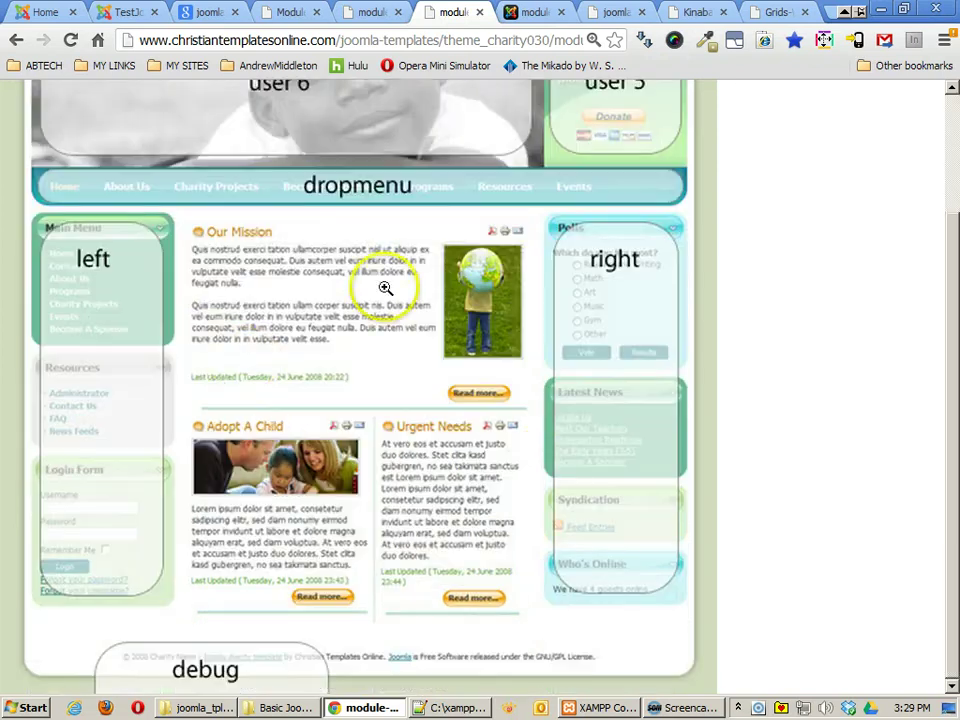
{"action": "left_click", "coordinate": [533, 12]}
{"action": "scroll", "coordinate": [408, 361], "scroll_direction": "down", "scroll_amount": 5}
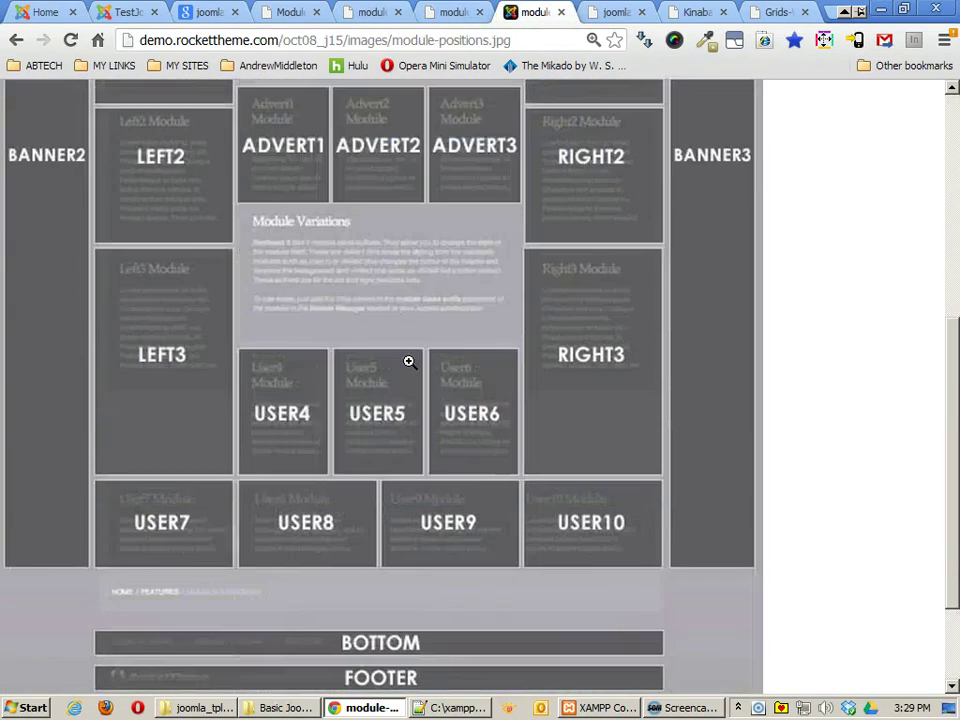
{"action": "scroll", "coordinate": [409, 361], "scroll_direction": "down", "scroll_amount": 3}
{"action": "left_click", "coordinate": [232, 555]}
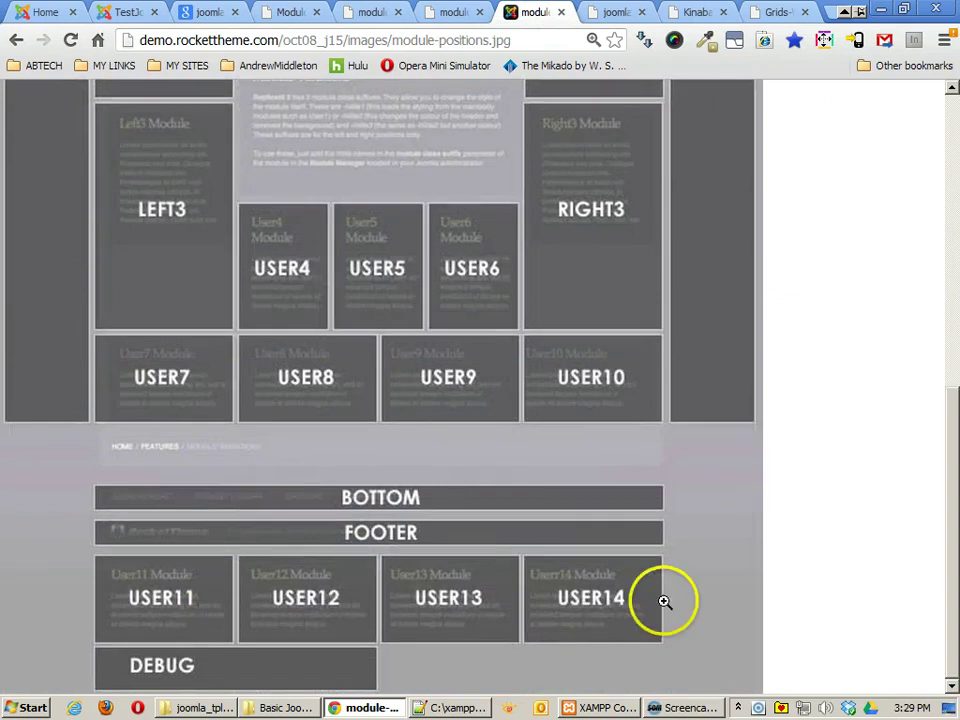
Step: Examine the module position layouts in the joomla_positions.png, Kinabalu and Wright Grids-WV3 template maps
{"action": "left_click", "coordinate": [626, 13]}
{"action": "scroll", "coordinate": [253, 340], "scroll_direction": "down", "scroll_amount": 3}
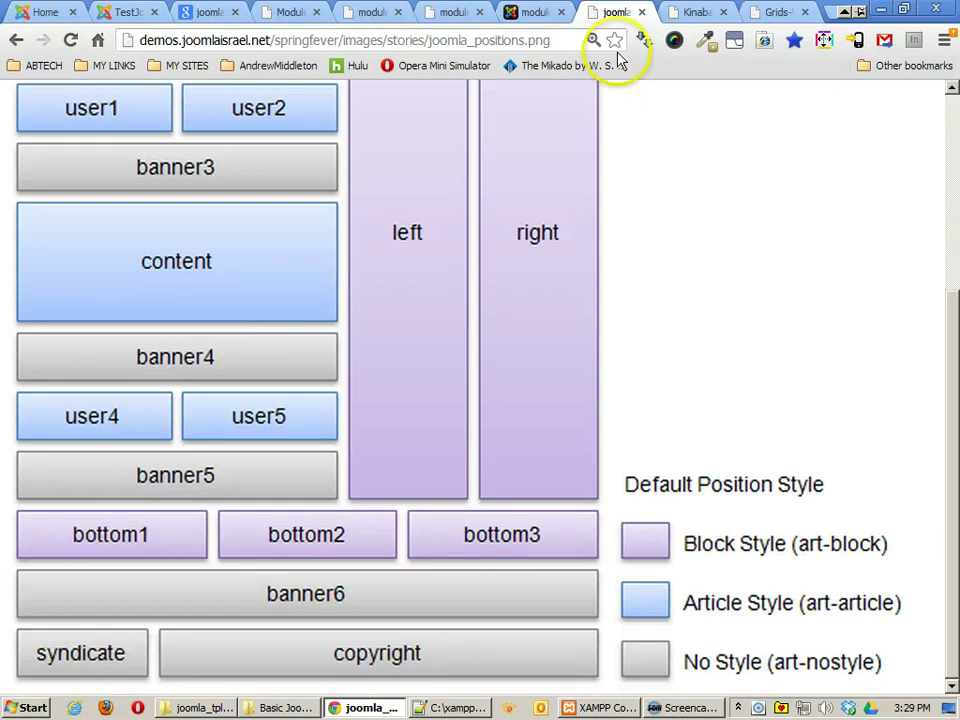
{"action": "left_click", "coordinate": [693, 13]}
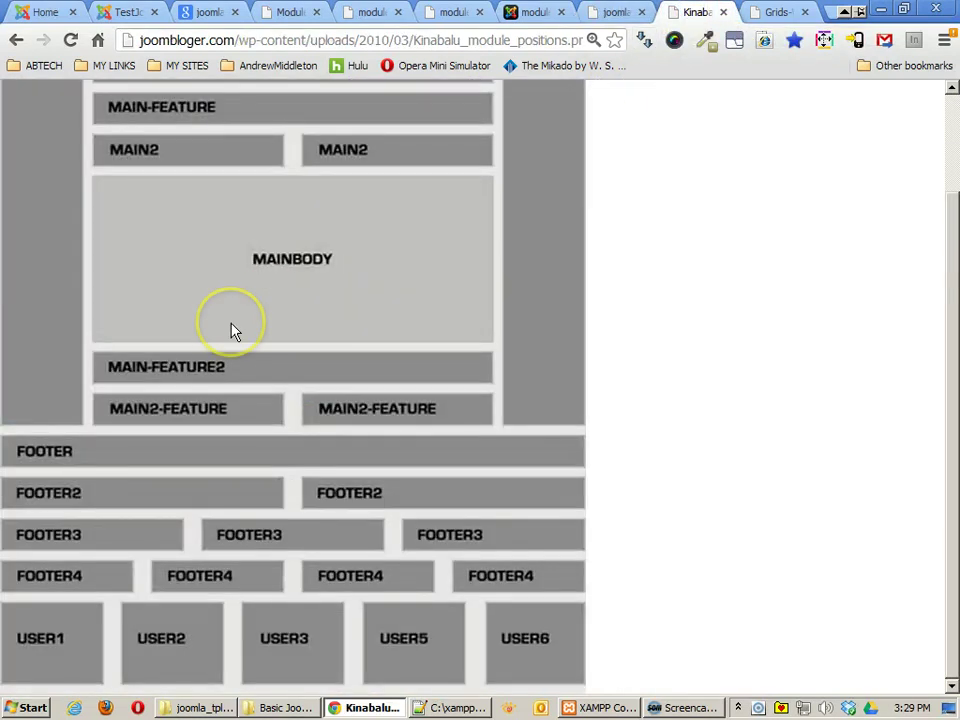
{"action": "scroll", "coordinate": [232, 331], "scroll_direction": "up", "scroll_amount": 1}
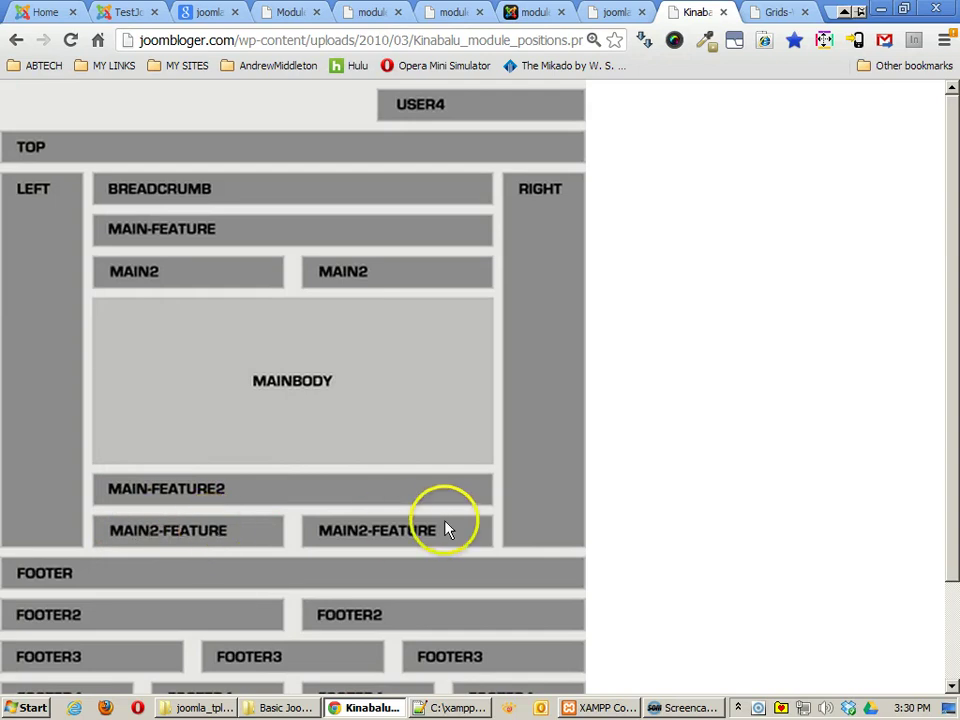
{"action": "scroll", "coordinate": [465, 481], "scroll_direction": "down", "scroll_amount": 1}
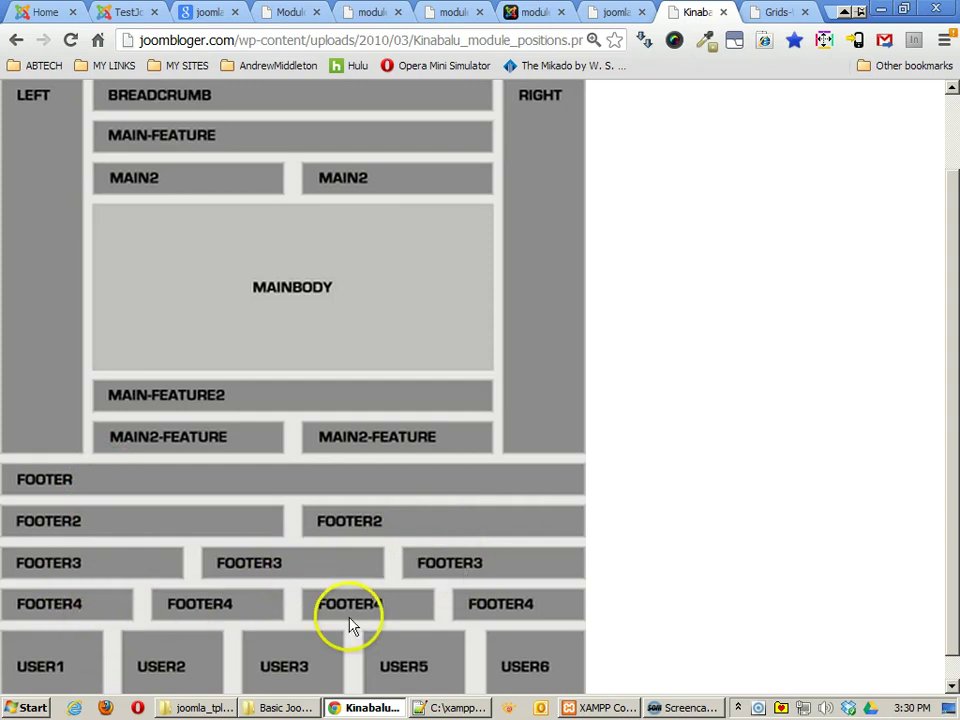
{"action": "scroll", "coordinate": [450, 620], "scroll_direction": "down", "scroll_amount": 1}
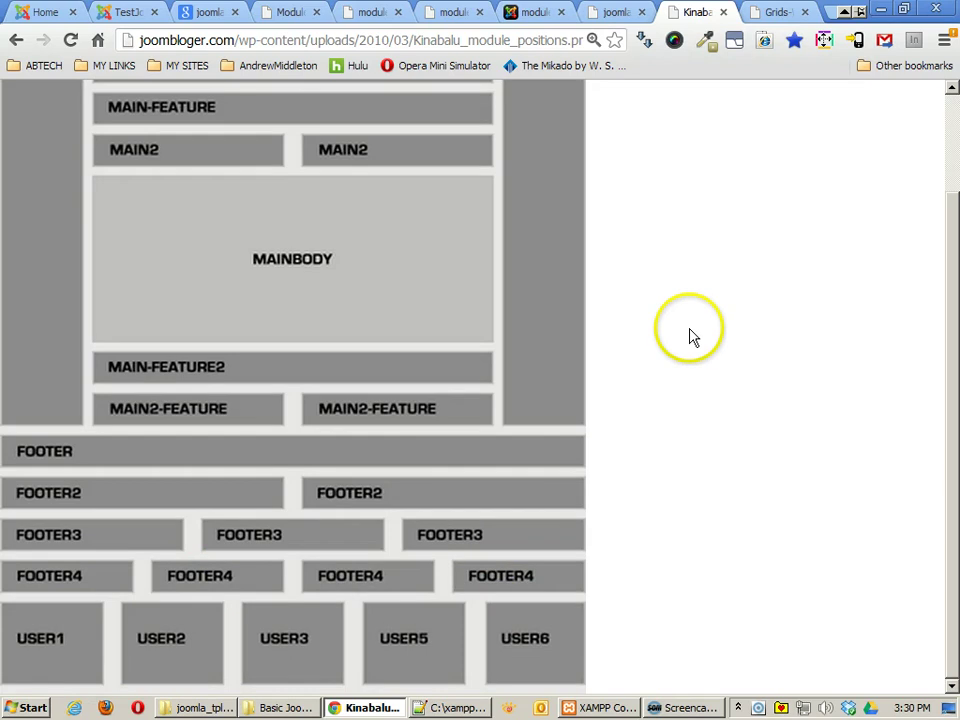
{"action": "left_click", "coordinate": [772, 12]}
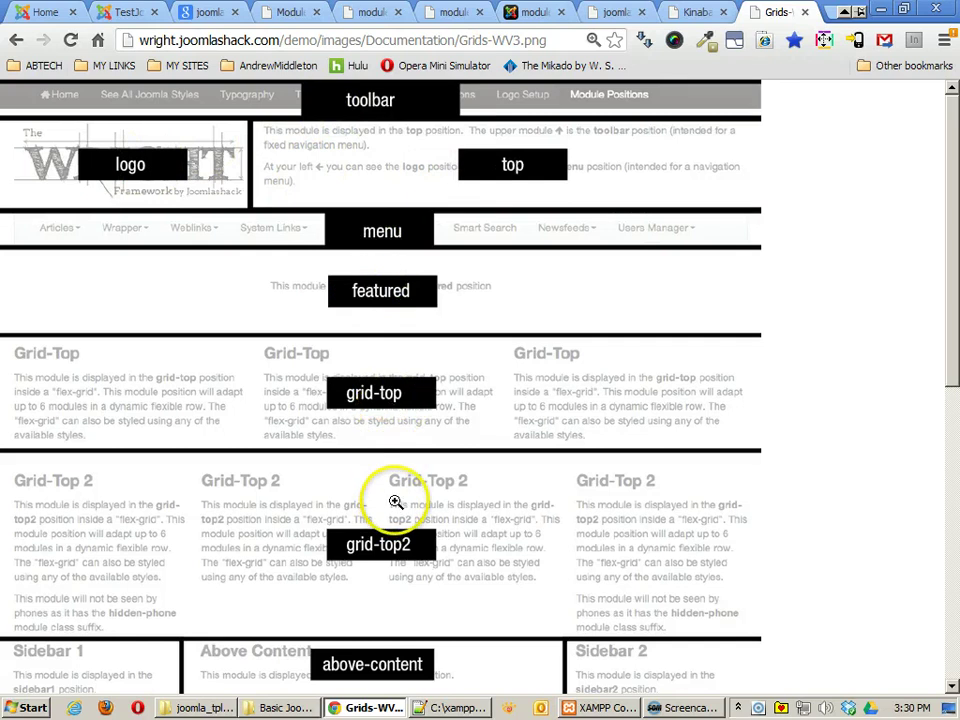
{"action": "scroll", "coordinate": [393, 498], "scroll_direction": "down", "scroll_amount": 4}
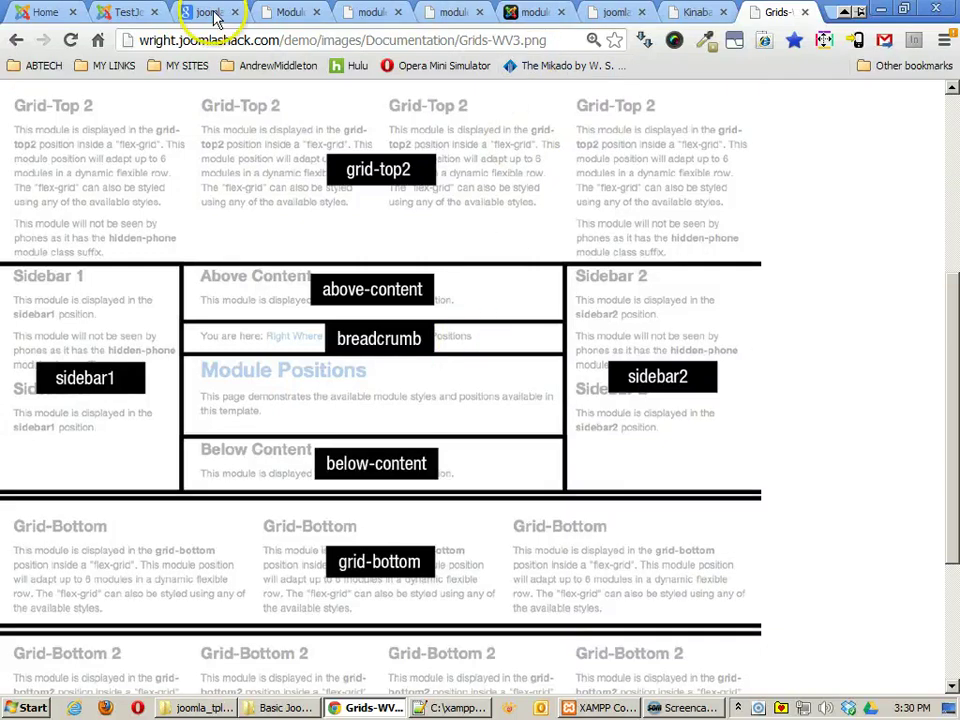
Step: Return to the Joomla Module Manager and open the Main Menu module for editing
{"action": "left_click", "coordinate": [139, 13]}
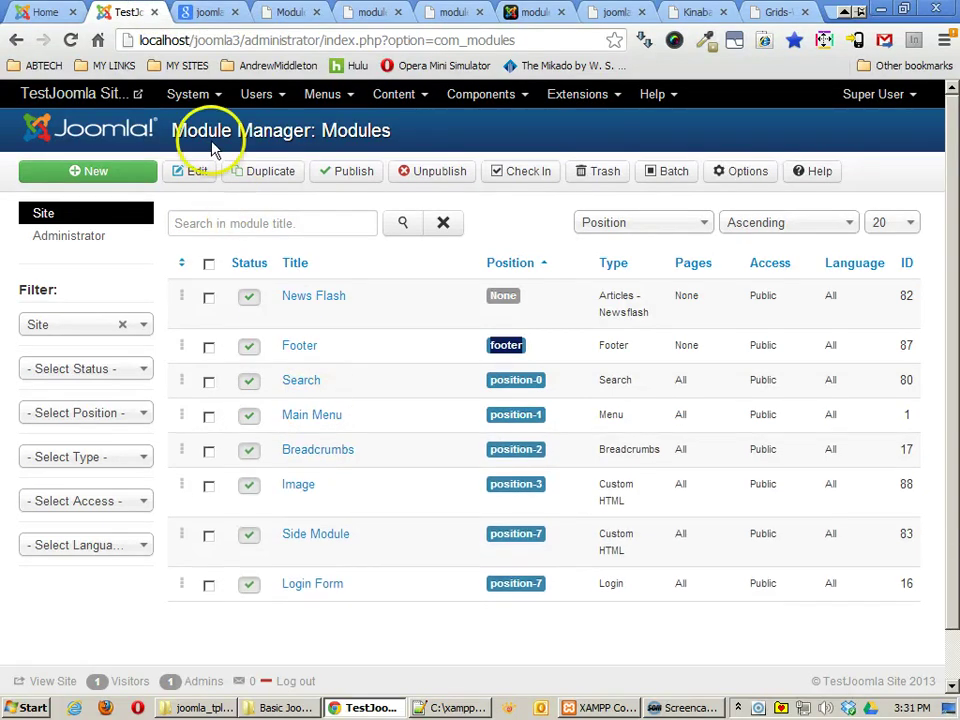
{"action": "left_click", "coordinate": [325, 94]}
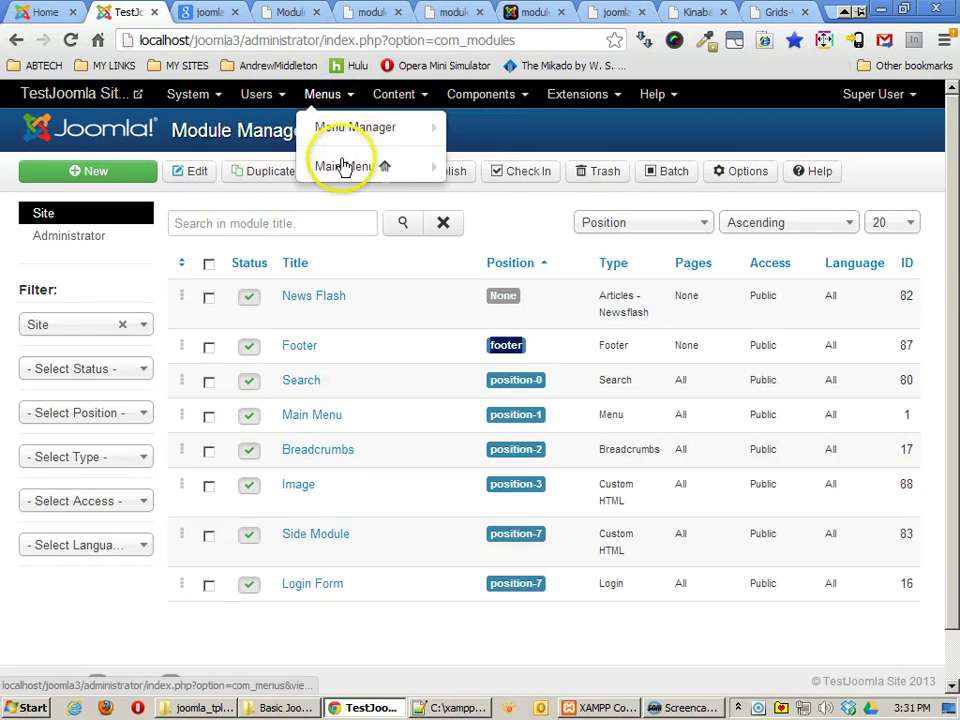
{"action": "mouse_move", "coordinate": [333, 170]}
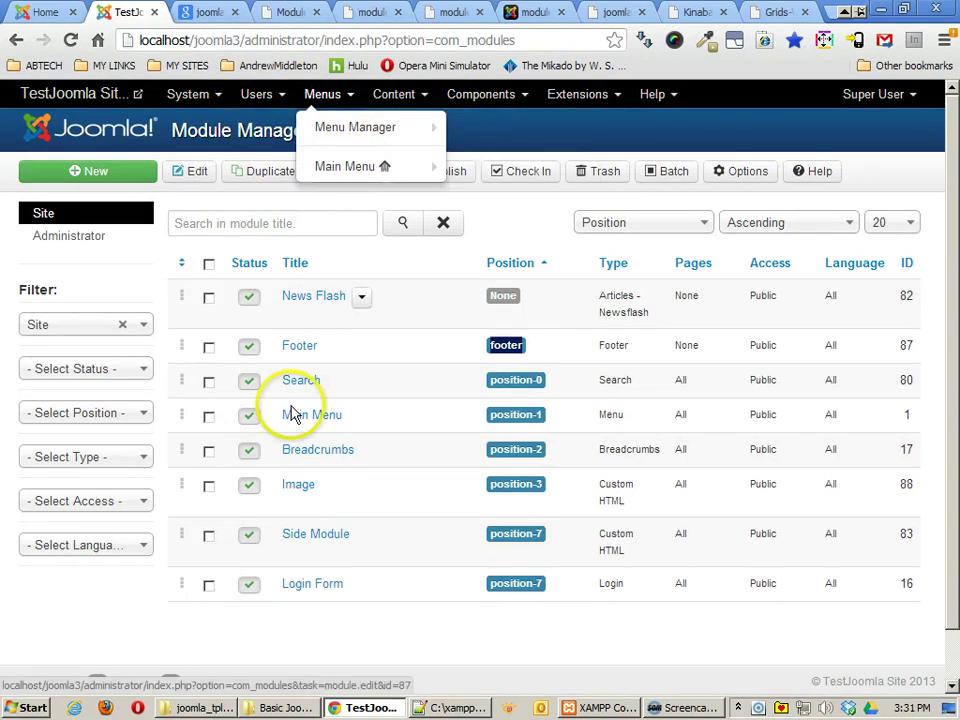
{"action": "mouse_move", "coordinate": [288, 425]}
{"action": "left_click", "coordinate": [321, 418]}
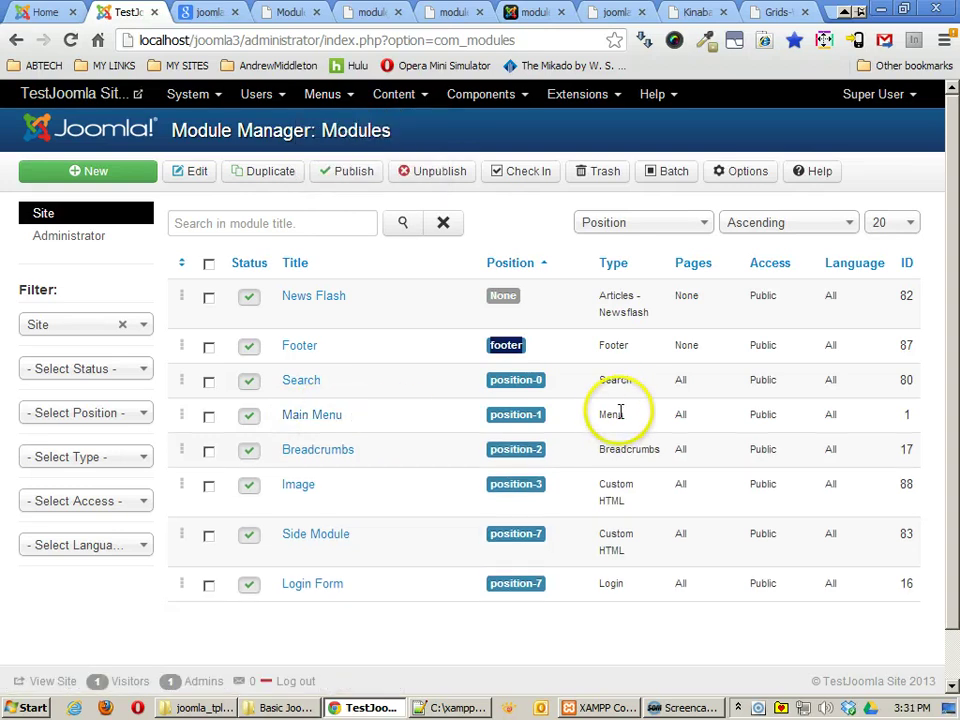
{"action": "left_click", "coordinate": [516, 414]}
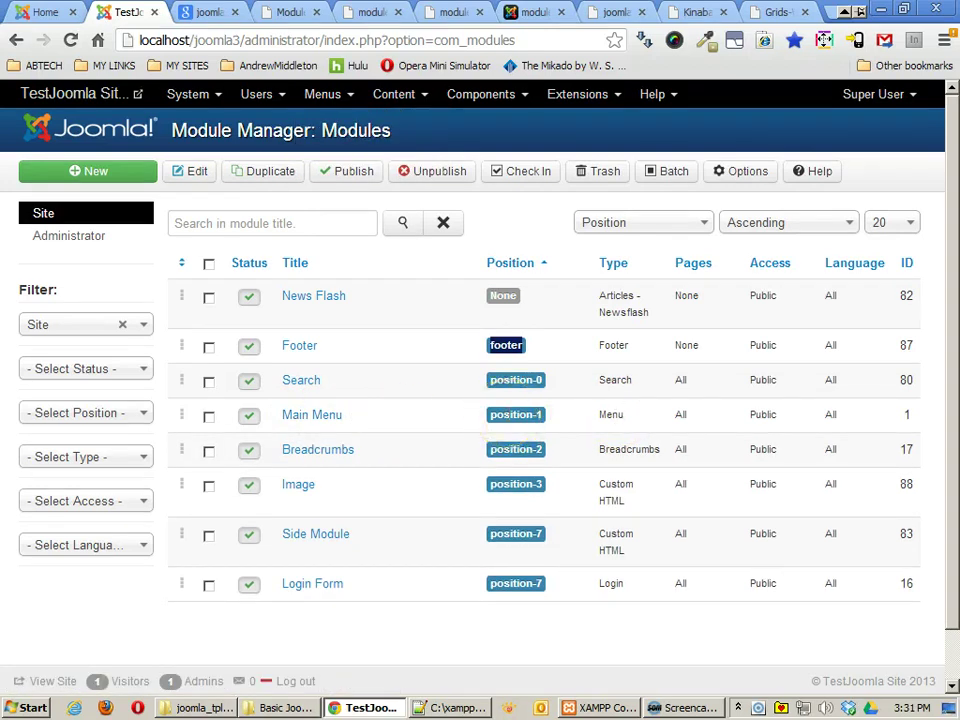
{"action": "left_click", "coordinate": [314, 417]}
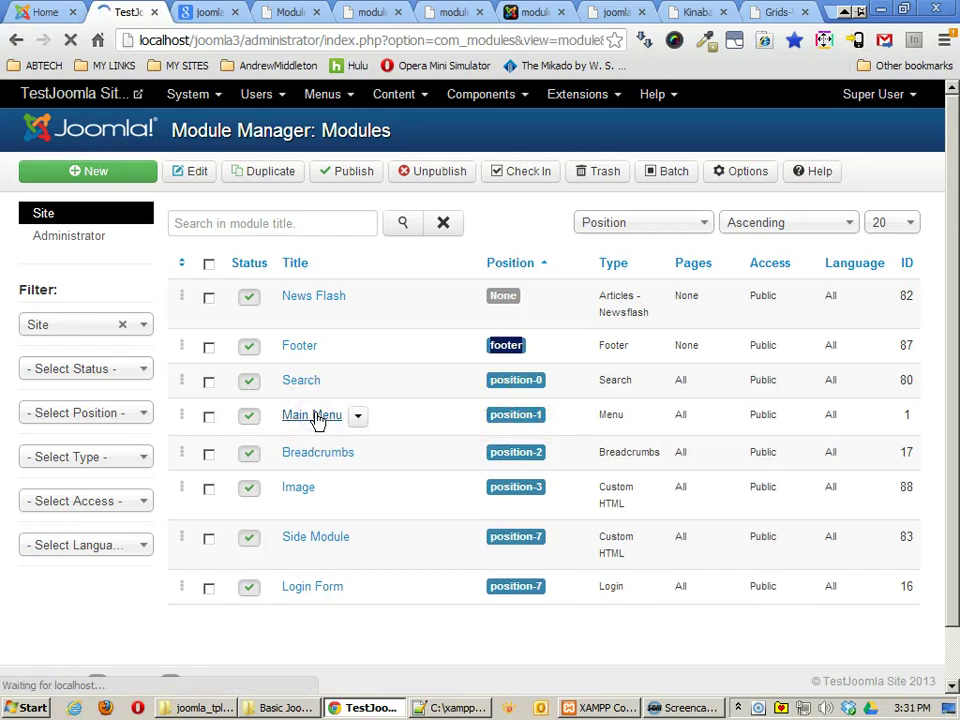
Step: Examine the Protostar and custom positions available for the Main Menu module, leaving its position unchanged
{"action": "left_click", "coordinate": [270, 372]}
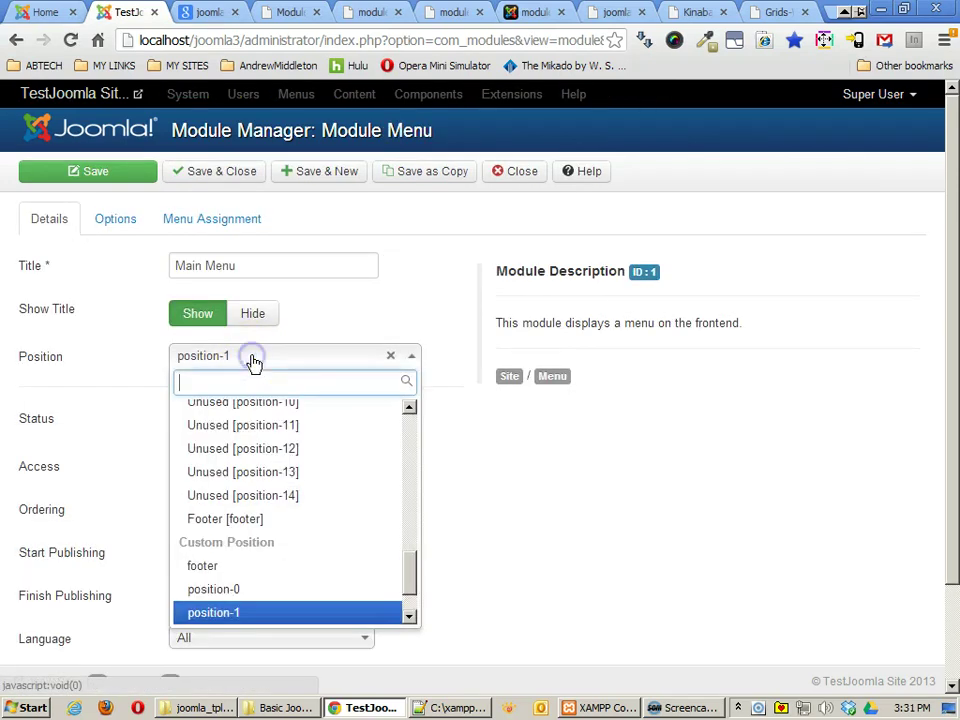
{"action": "left_click_drag", "start_coordinate": [414, 576], "coordinate": [405, 521]}
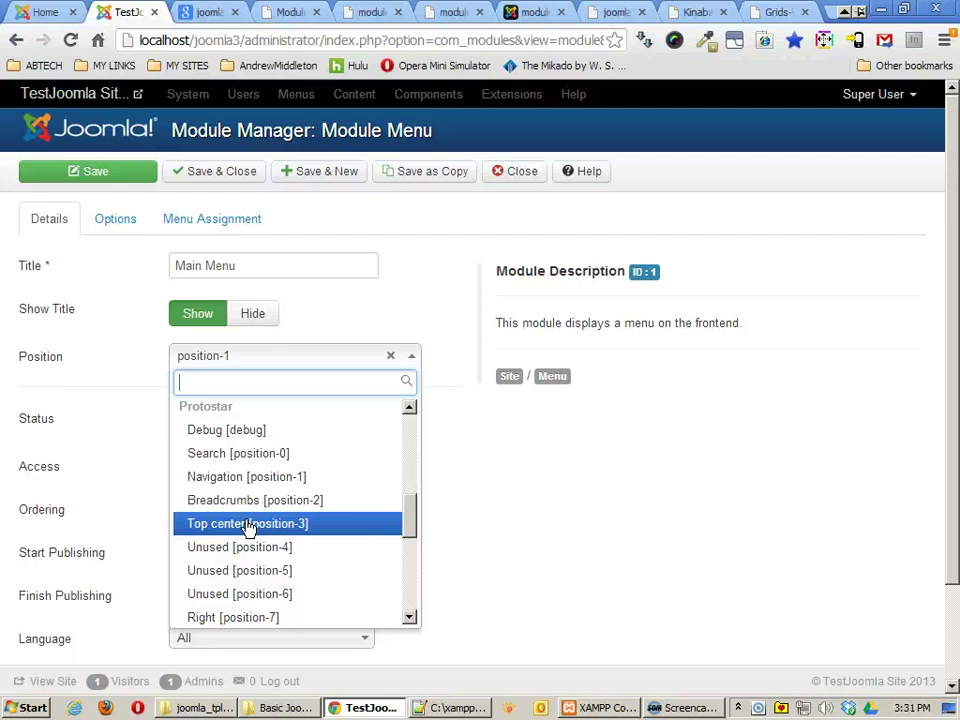
{"action": "left_click", "coordinate": [193, 381]}
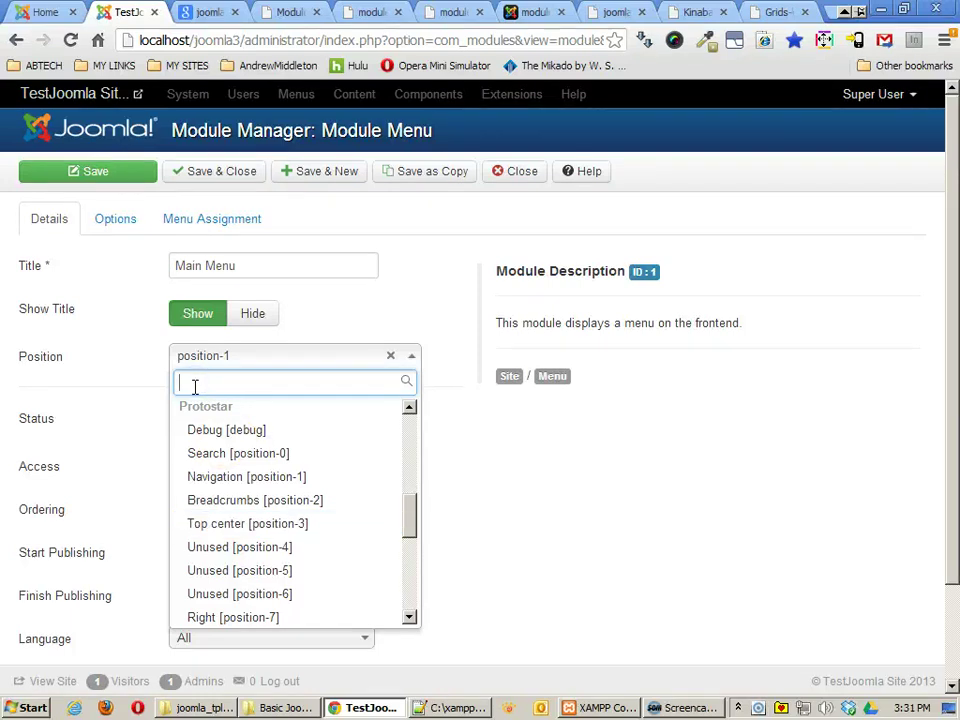
{"action": "left_click_drag", "start_coordinate": [407, 506], "coordinate": [413, 589]}
{"action": "left_click", "coordinate": [480, 561]}
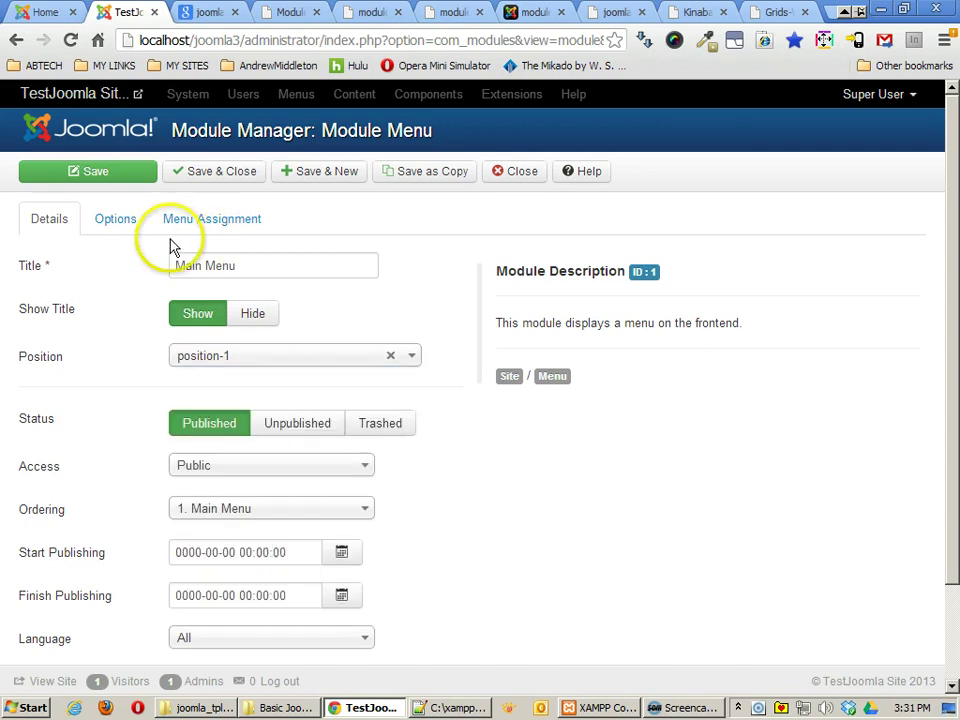
Step: Set the Main Menu module's menu assignment to "Only on the pages selected"
{"action": "left_click", "coordinate": [196, 219]}
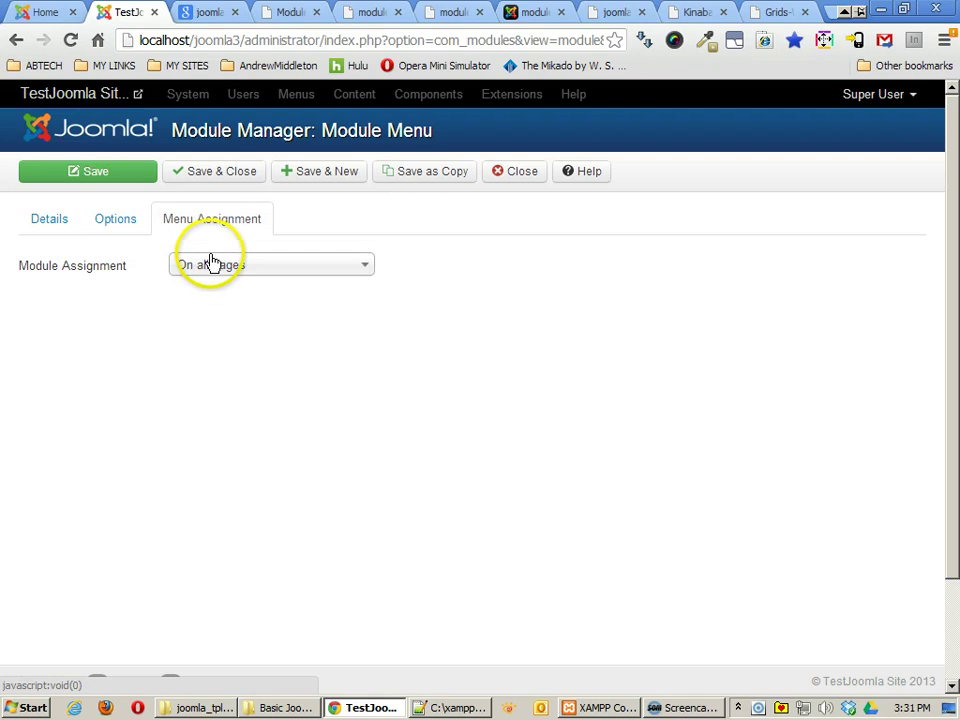
{"action": "left_click", "coordinate": [212, 268]}
{"action": "left_click_drag", "start_coordinate": [212, 270], "coordinate": [211, 320]}
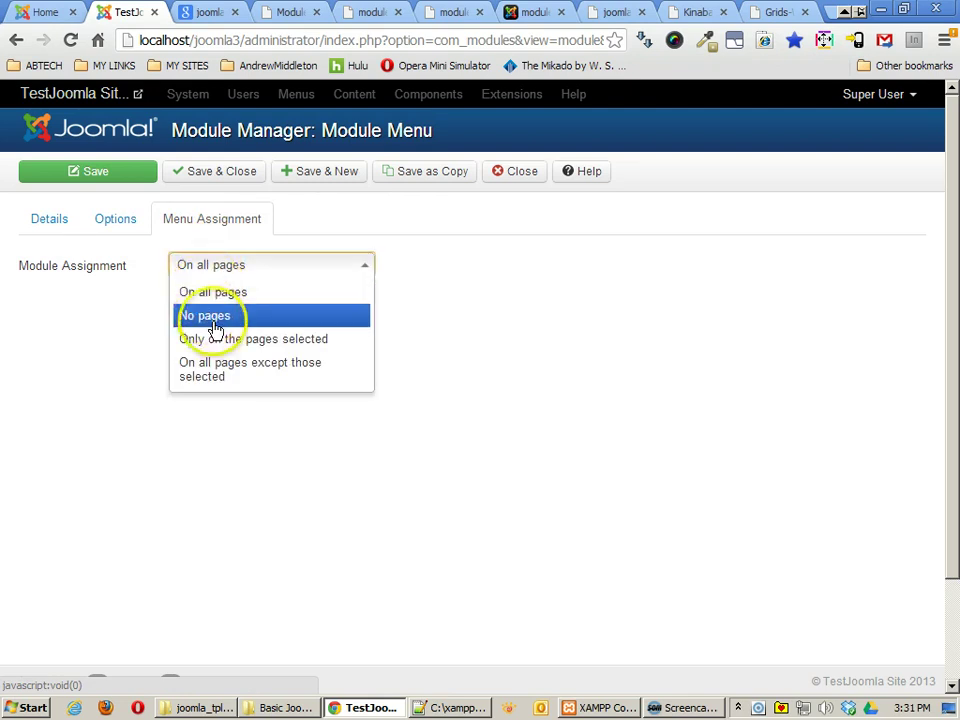
{"action": "left_click", "coordinate": [214, 340]}
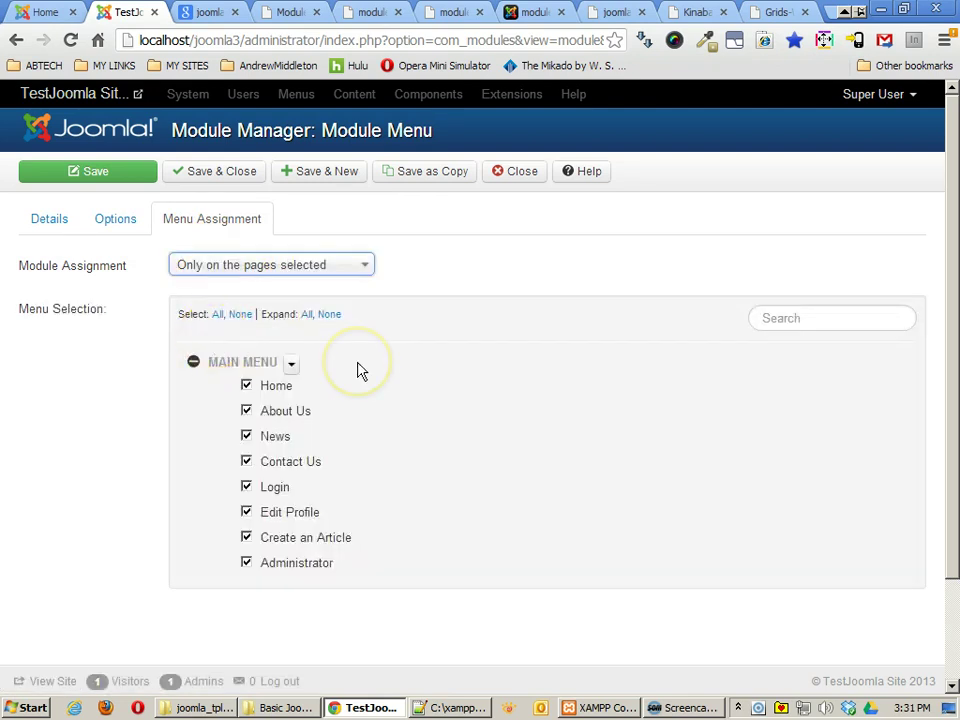
Step: Exclude About Us, News, Contact Us, Login, Edit Profile, Create an Article and Administrator from the module's page selection, keeping only Home
{"action": "left_click", "coordinate": [246, 411]}
{"action": "left_click", "coordinate": [246, 436]}
{"action": "left_click", "coordinate": [247, 461]}
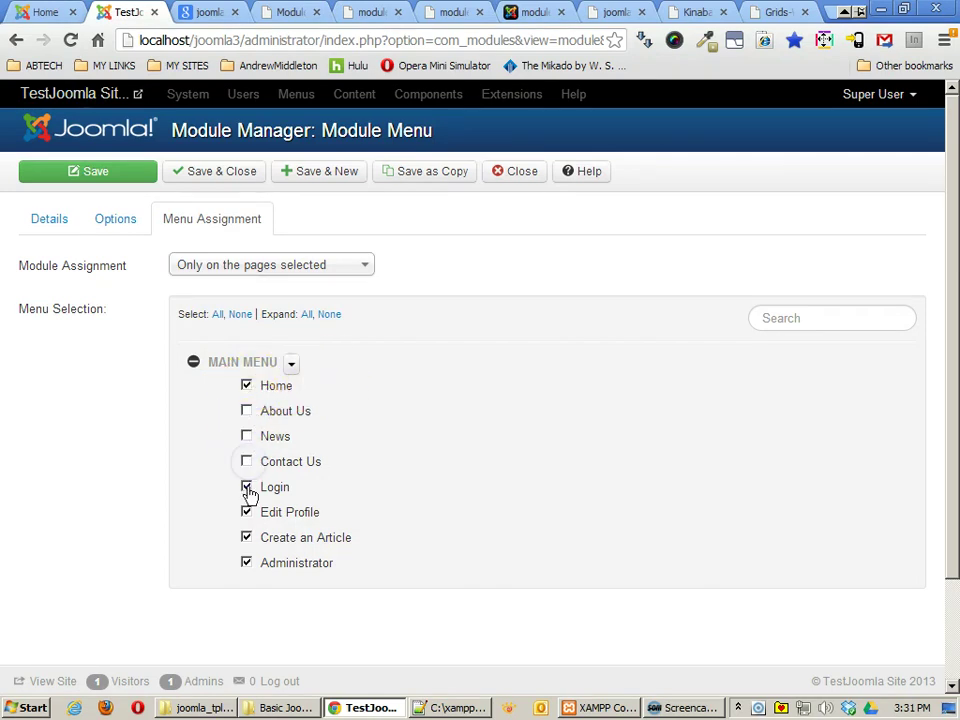
{"action": "left_click", "coordinate": [246, 486]}
{"action": "left_click", "coordinate": [246, 511]}
{"action": "left_click", "coordinate": [246, 537]}
{"action": "left_click", "coordinate": [246, 563]}
Step: Look at the Main Menu sub-item selection options, and set the module assignment back to "On all pages"
{"action": "left_click", "coordinate": [290, 366]}
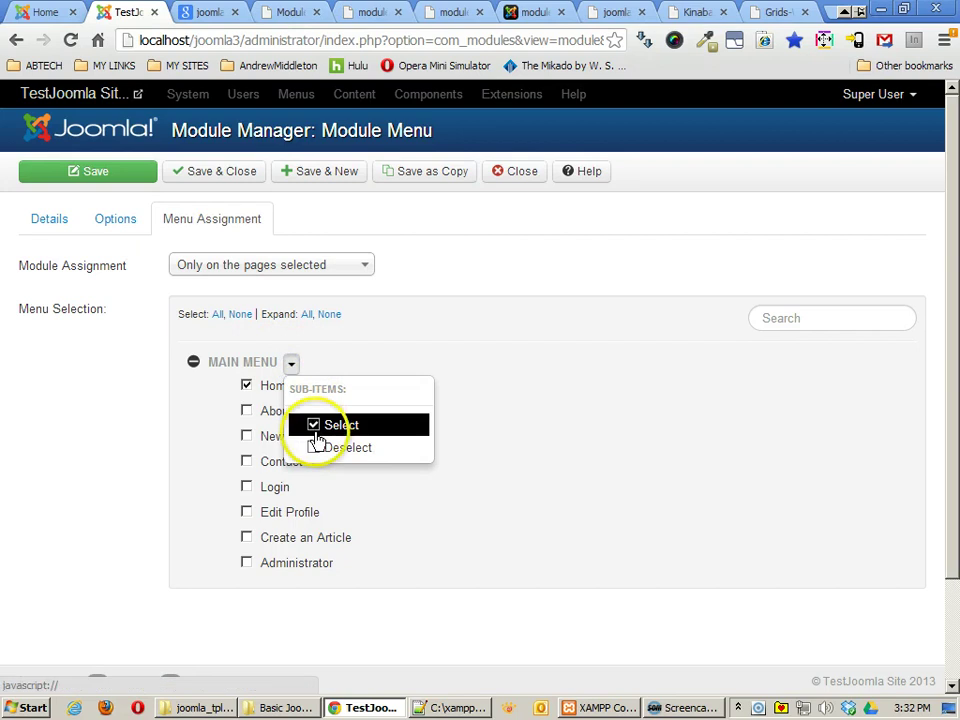
{"action": "left_click", "coordinate": [285, 275]}
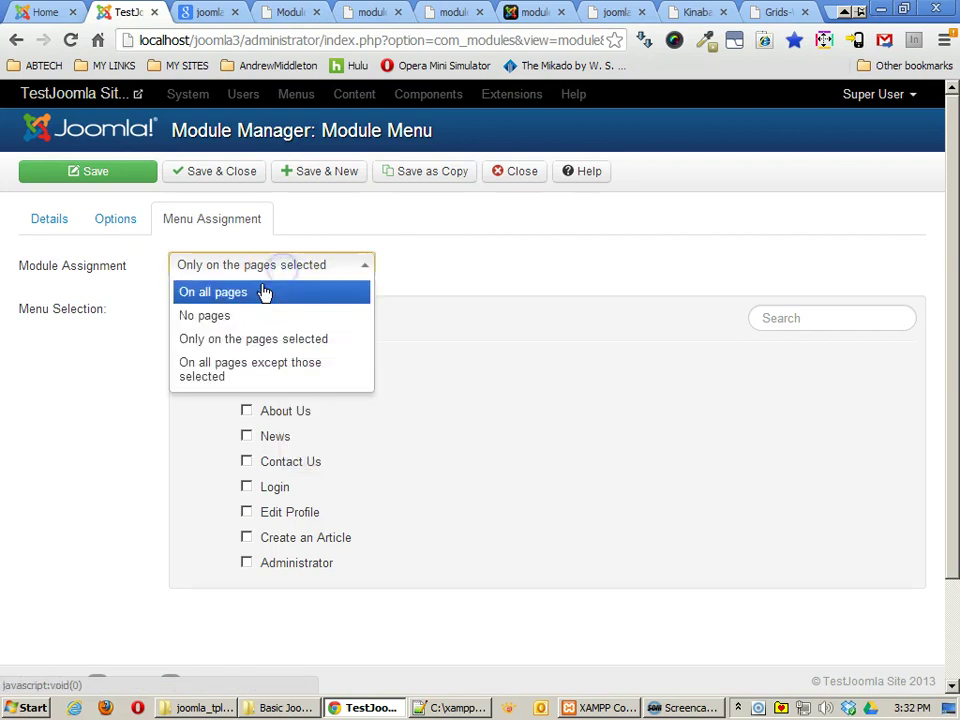
{"action": "left_click", "coordinate": [264, 292]}
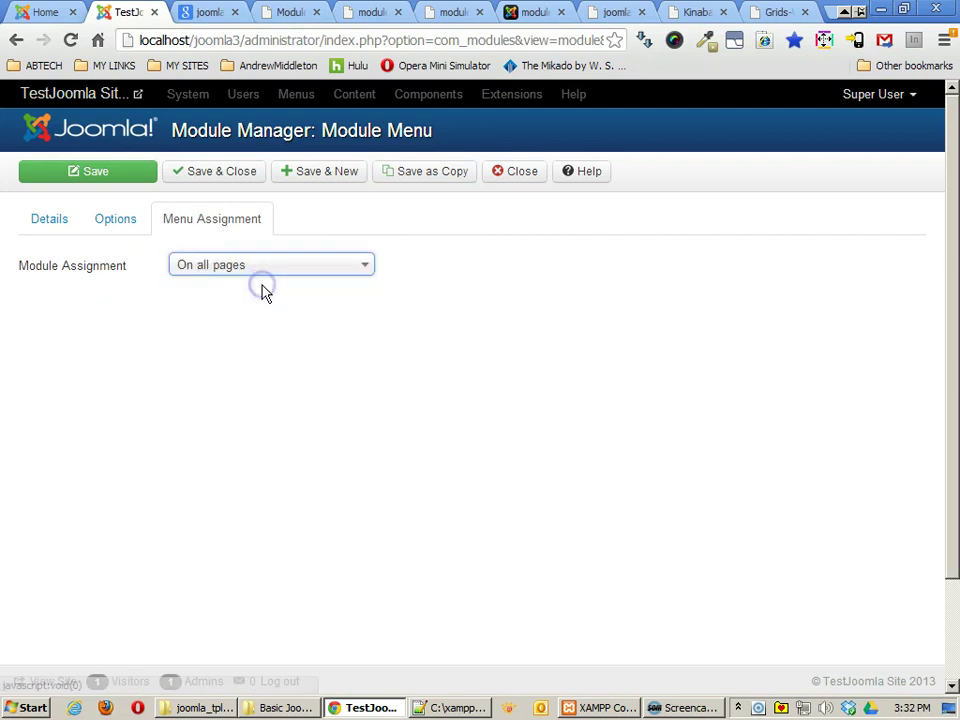
Step: Assign the module to "Only on the pages selected" again and select all Main Menu sub-items at once
{"action": "left_click", "coordinate": [326, 266]}
{"action": "left_click", "coordinate": [264, 340]}
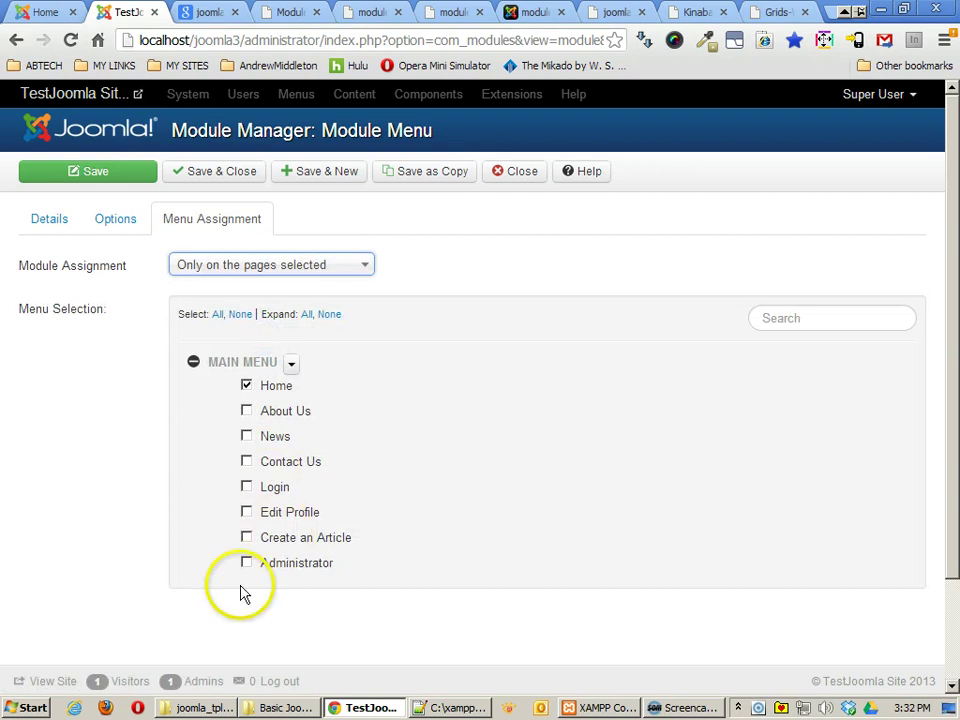
{"action": "left_click", "coordinate": [292, 365]}
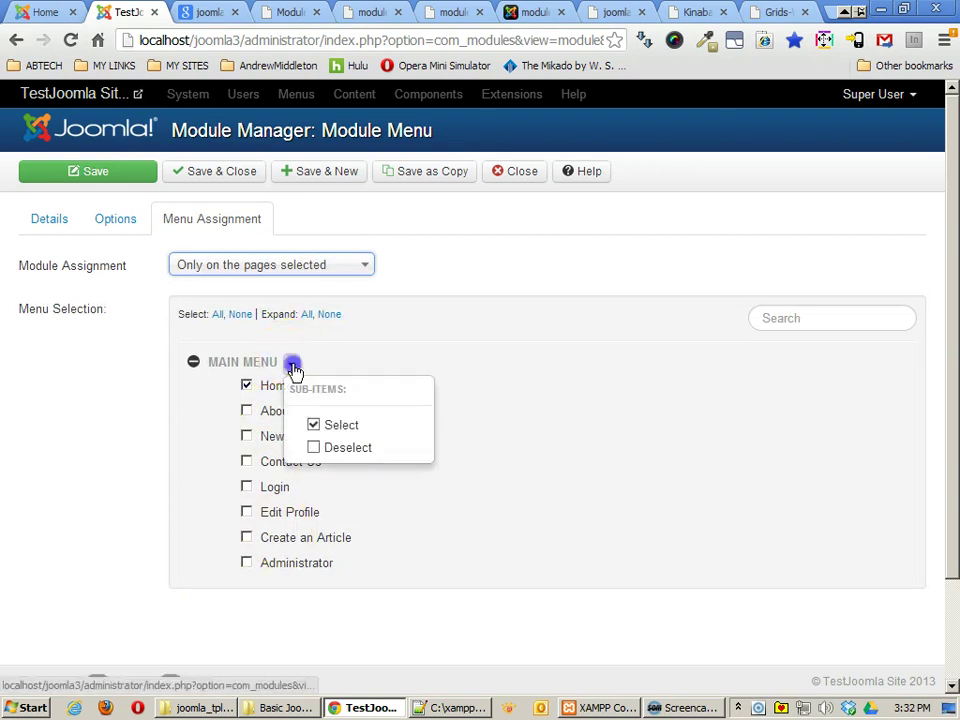
{"action": "left_click", "coordinate": [315, 429]}
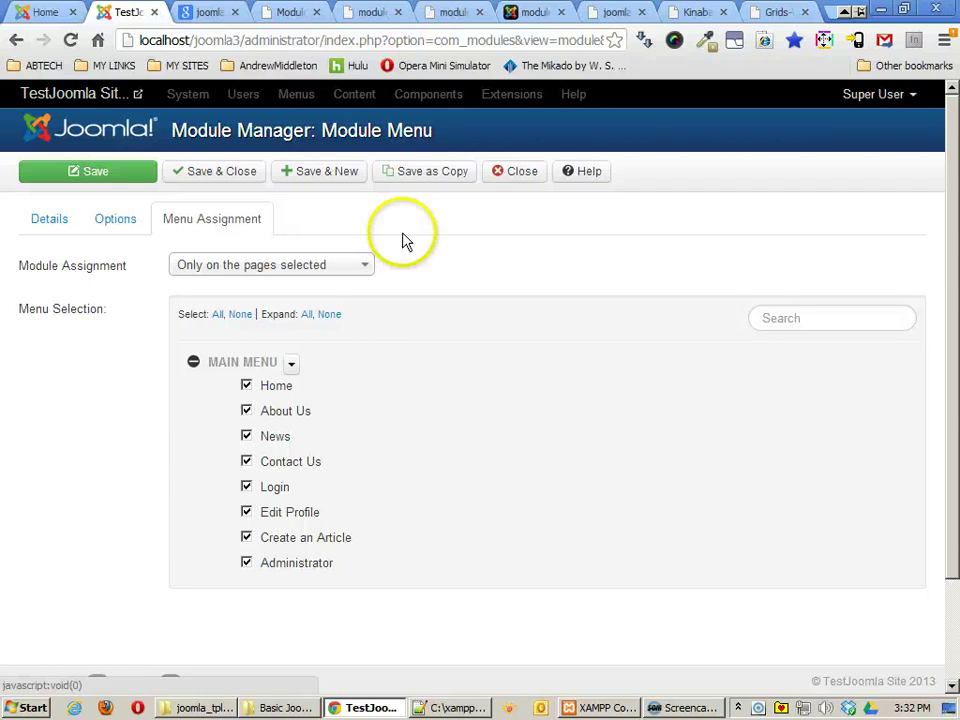
Step: Close the Main Menu module without saving and open the Side Module in position-7 for editing
{"action": "left_click", "coordinate": [520, 175]}
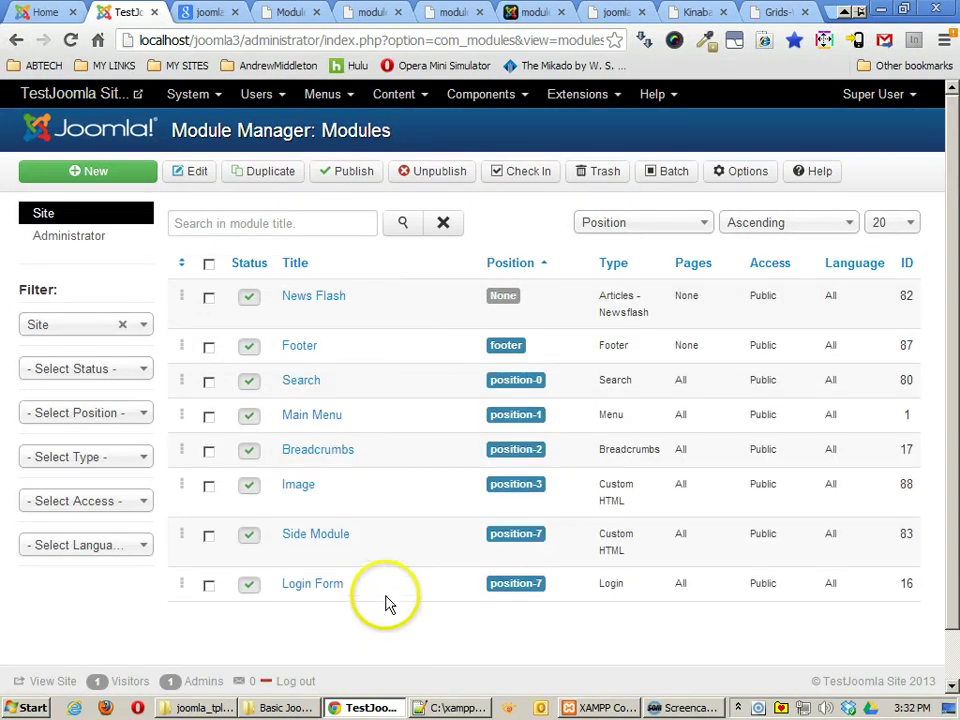
{"action": "mouse_move", "coordinate": [380, 570]}
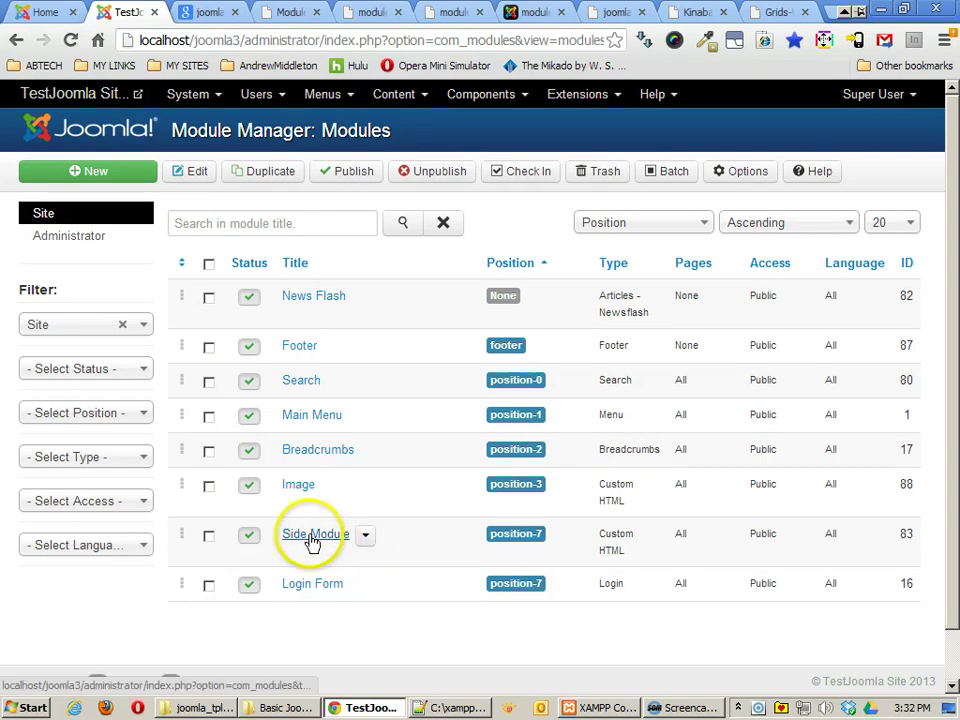
{"action": "mouse_move", "coordinate": [322, 596]}
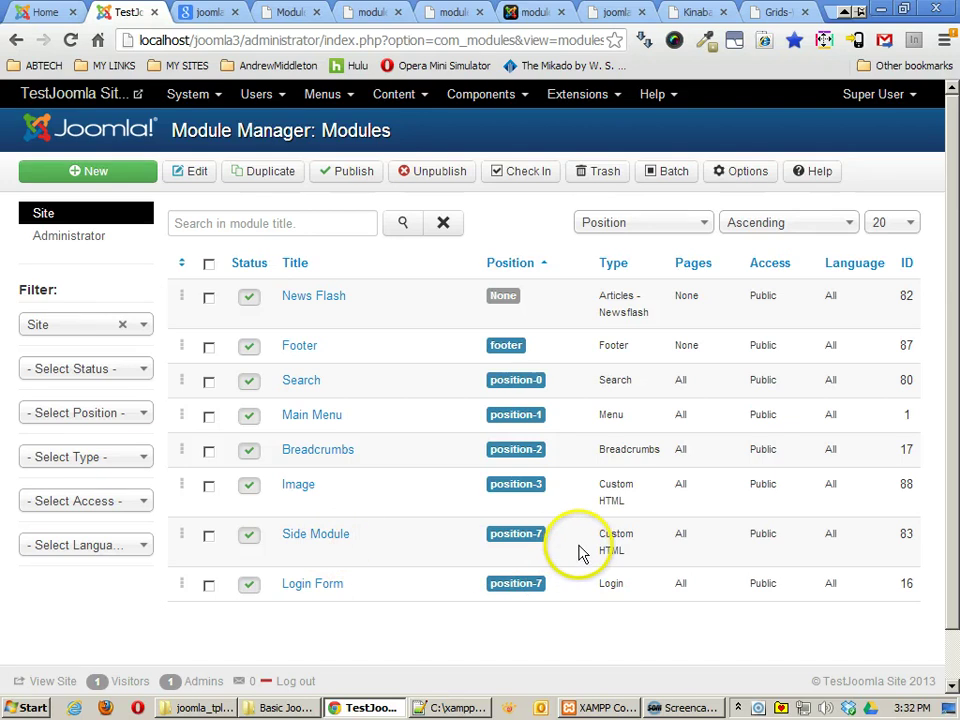
{"action": "left_click", "coordinate": [318, 538]}
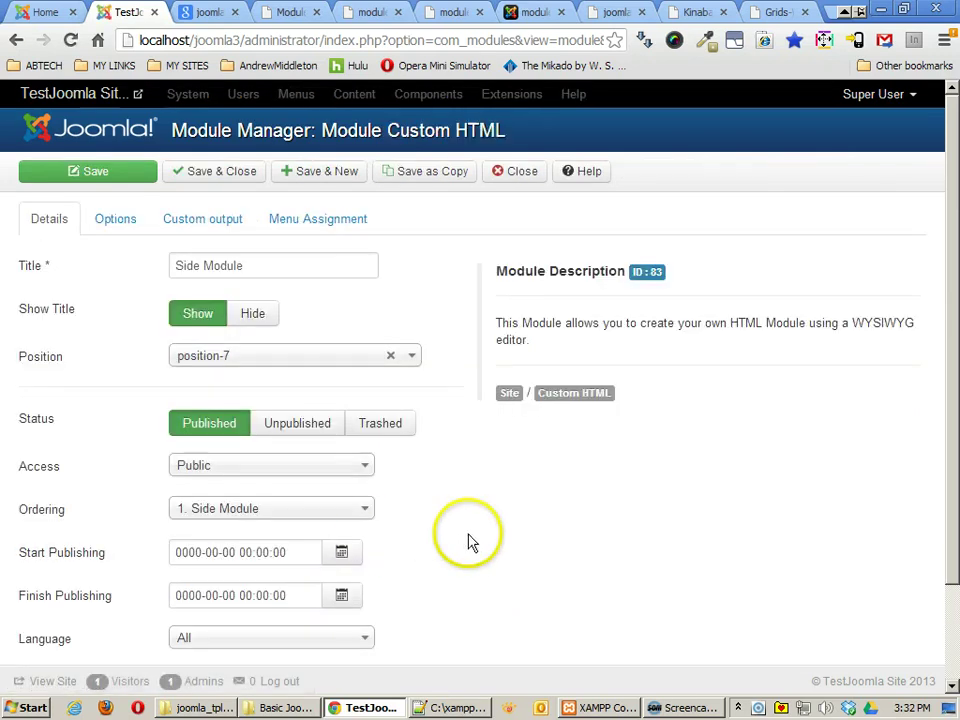
Step: Try the Side Module's ordering at "2. Login Form" and set it back to "1. Side Module"
{"action": "left_click", "coordinate": [199, 508]}
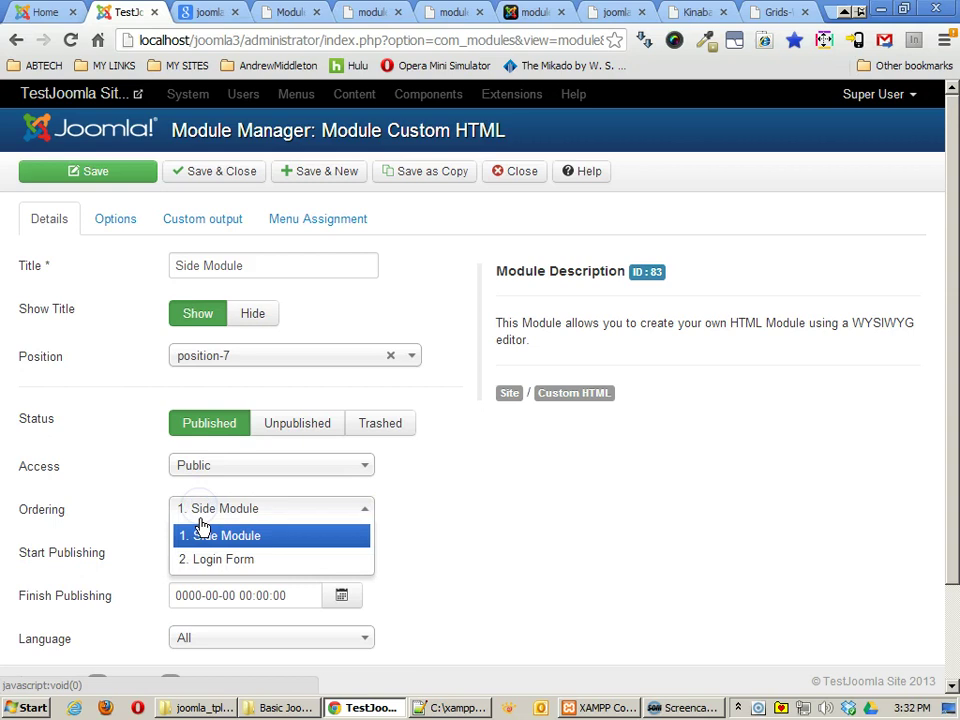
{"action": "left_click", "coordinate": [203, 561]}
{"action": "left_click", "coordinate": [213, 512]}
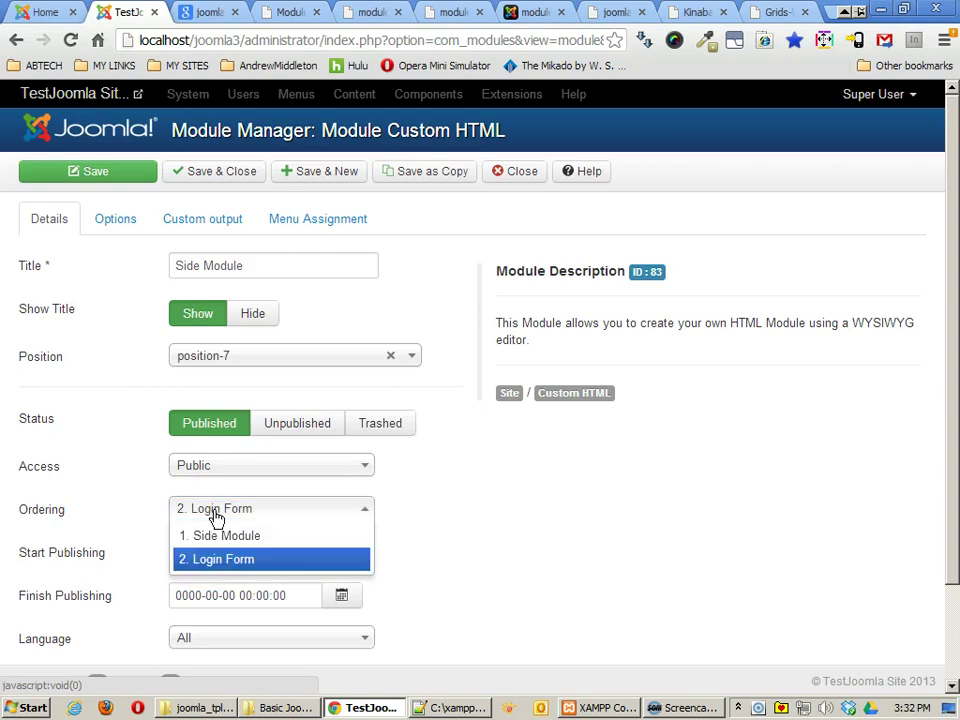
{"action": "left_click", "coordinate": [216, 537]}
Step: Set the Side Module's ordering to "2. Login Form", save the module and close it to return to the module list
{"action": "left_click", "coordinate": [208, 512]}
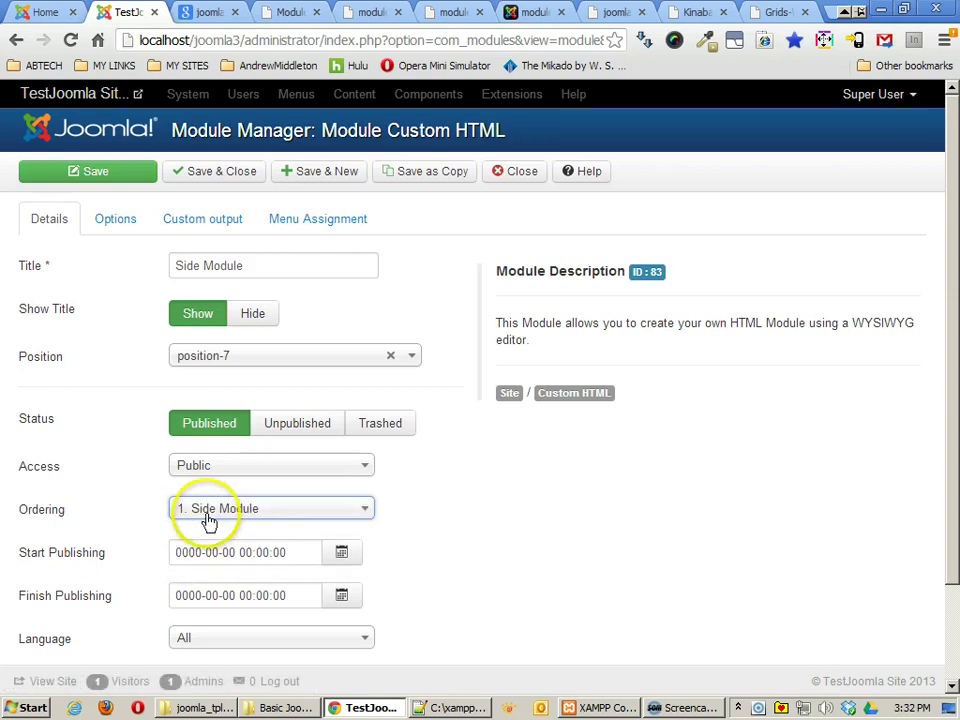
{"action": "left_click", "coordinate": [212, 560]}
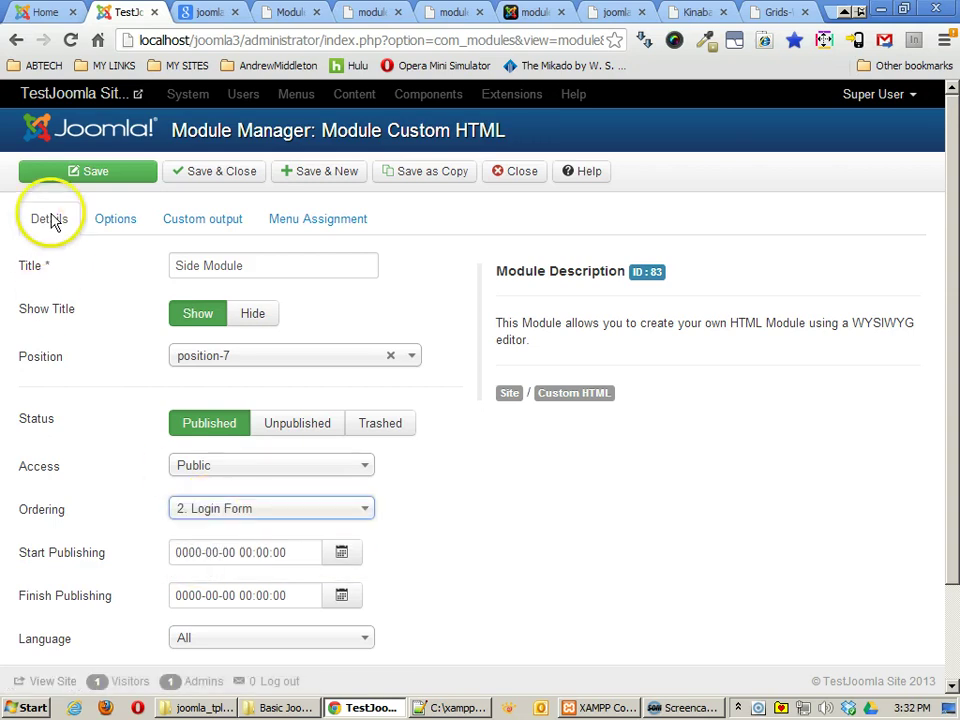
{"action": "left_click", "coordinate": [120, 176]}
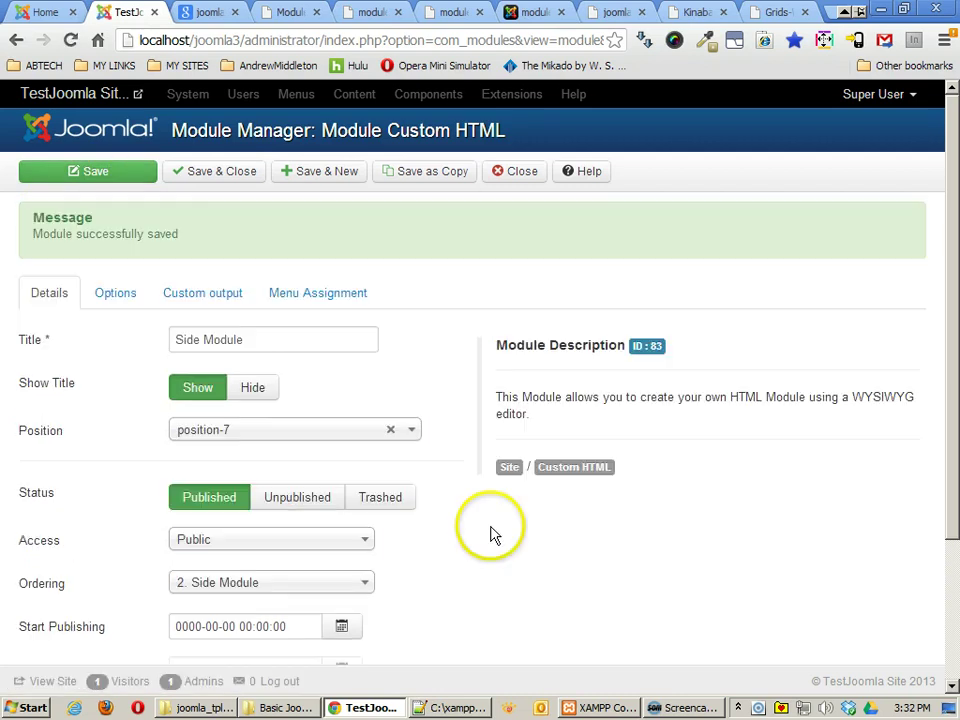
{"action": "left_click", "coordinate": [513, 187]}
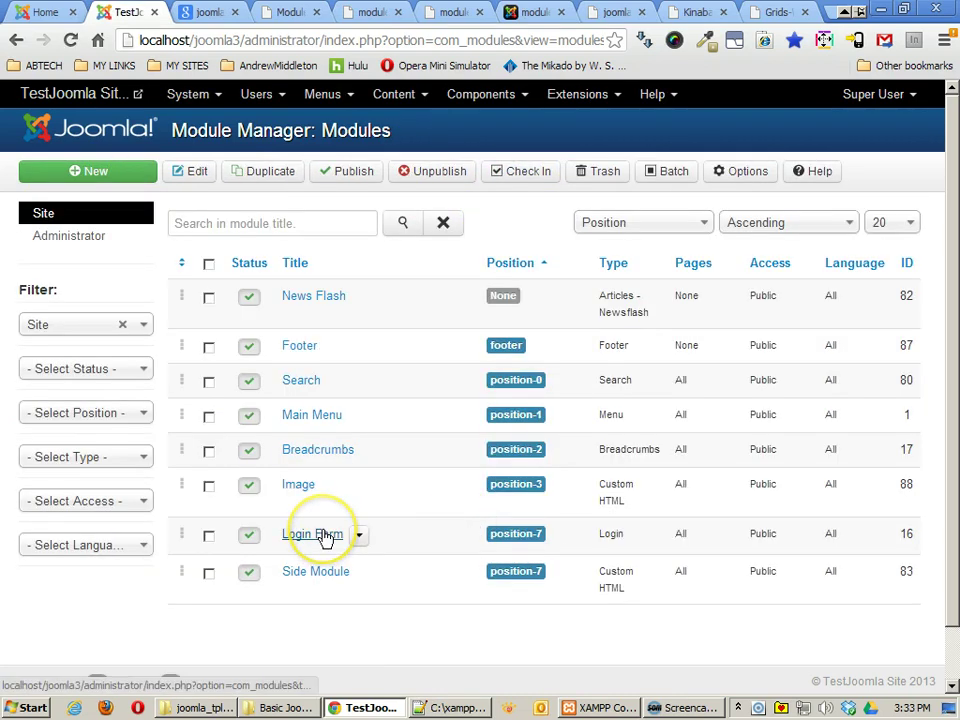
{"action": "left_click", "coordinate": [318, 567]}
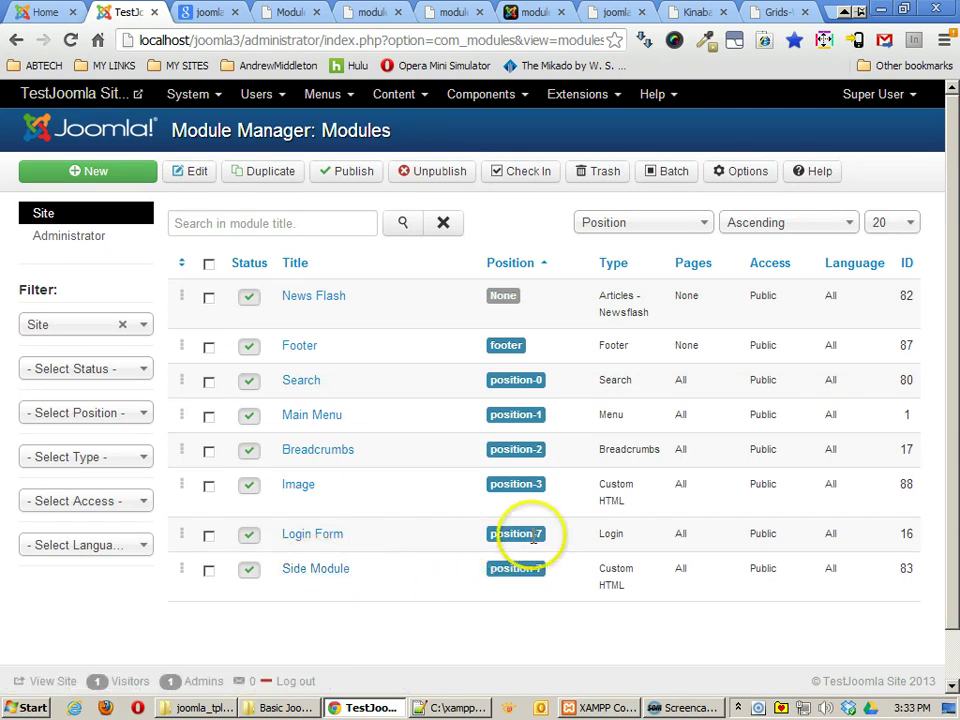
{"action": "mouse_move", "coordinate": [321, 535]}
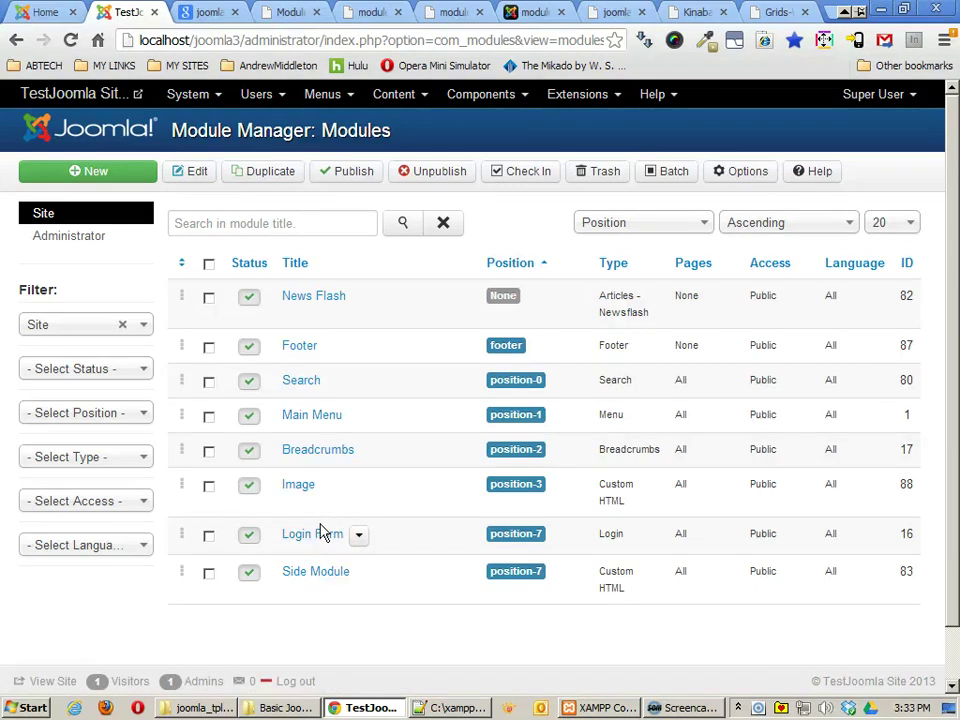
Step: View the menu items of the Main Menu in the Menu Manager and return to the administrator home page
{"action": "left_click", "coordinate": [310, 97]}
{"action": "mouse_move", "coordinate": [336, 163]}
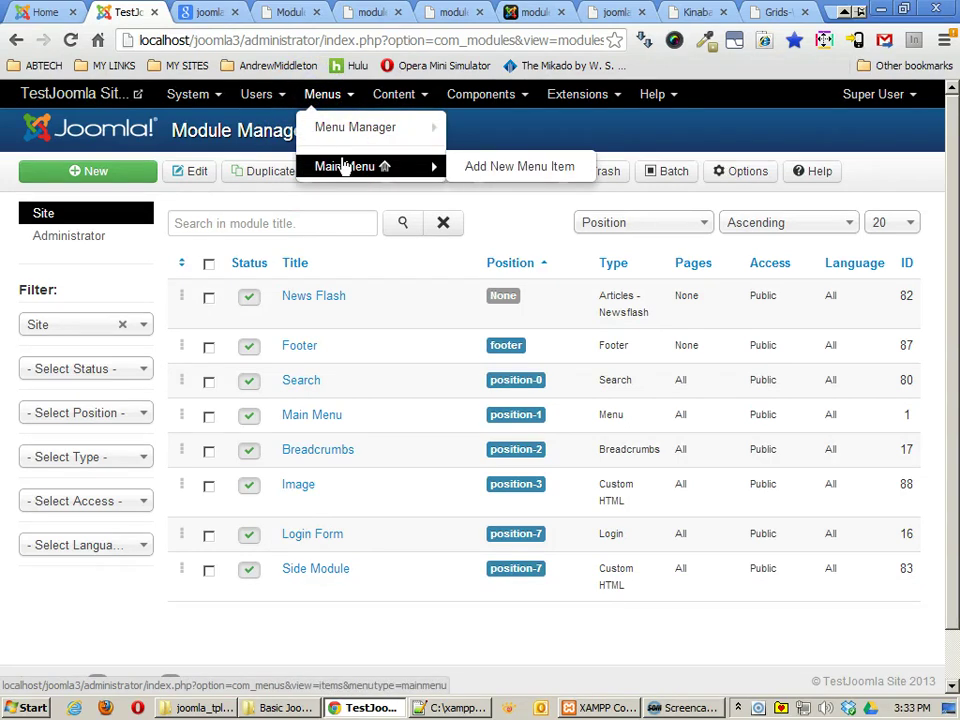
{"action": "left_click", "coordinate": [345, 166]}
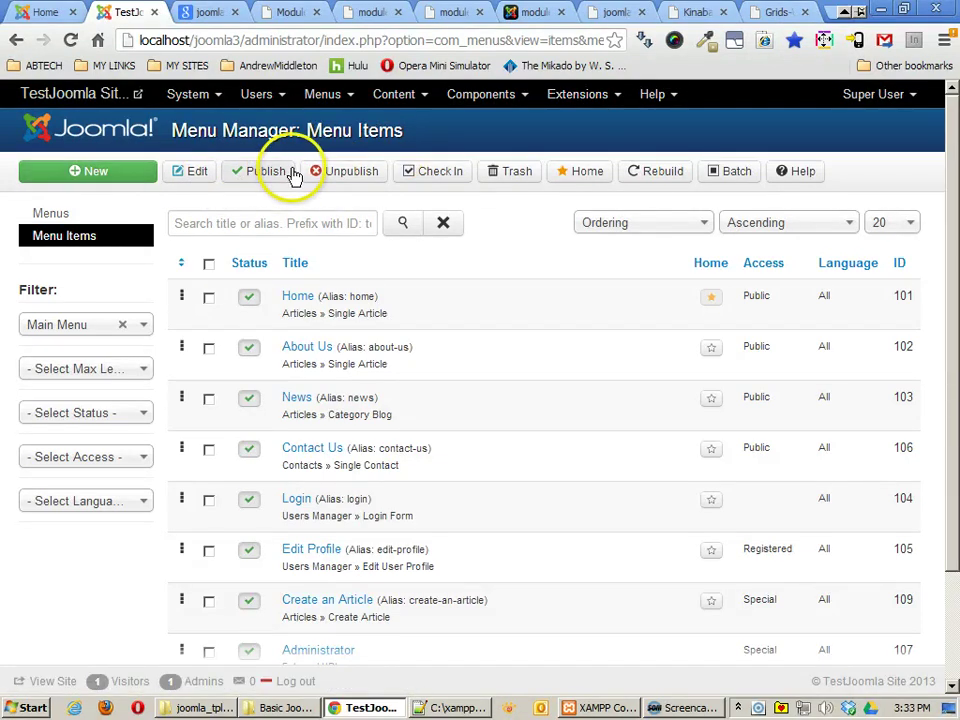
{"action": "left_click", "coordinate": [155, 138]}
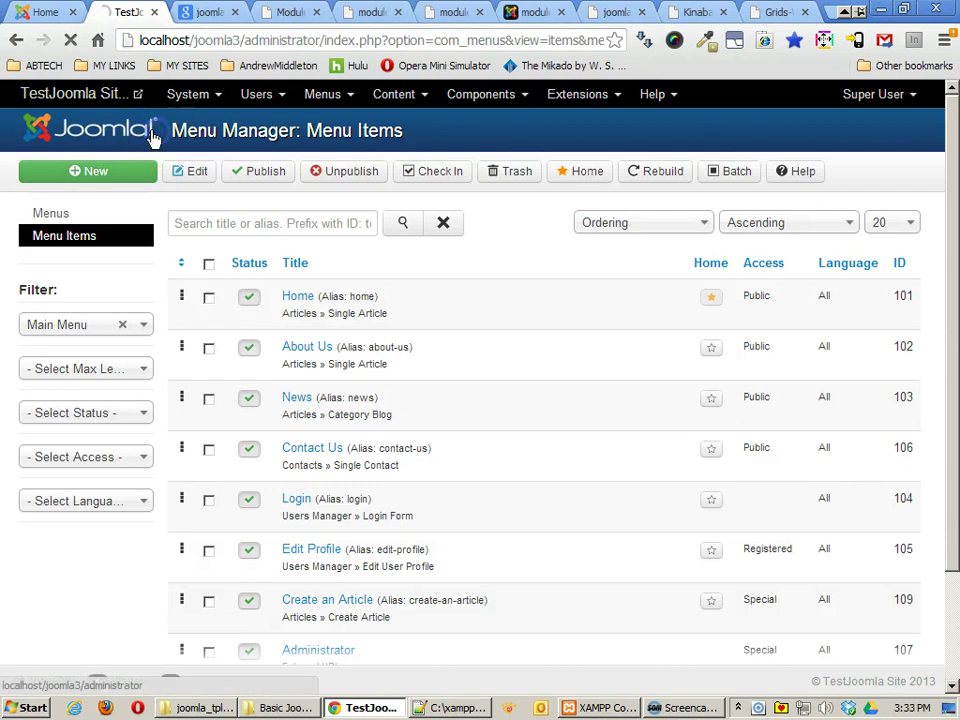